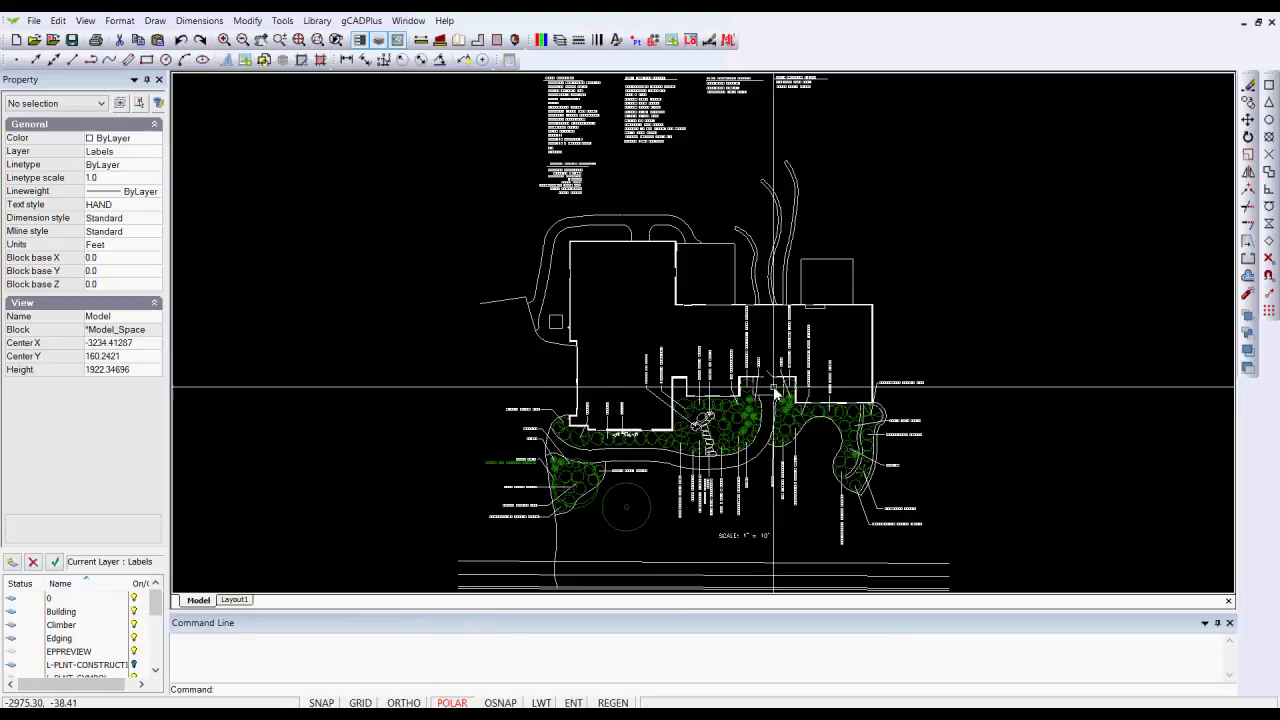
Step: Zoom in on the vertical plant-name labels along the house wall
{"action": "scroll", "coordinate": [775, 393], "scroll_direction": "up", "scroll_amount": 5}
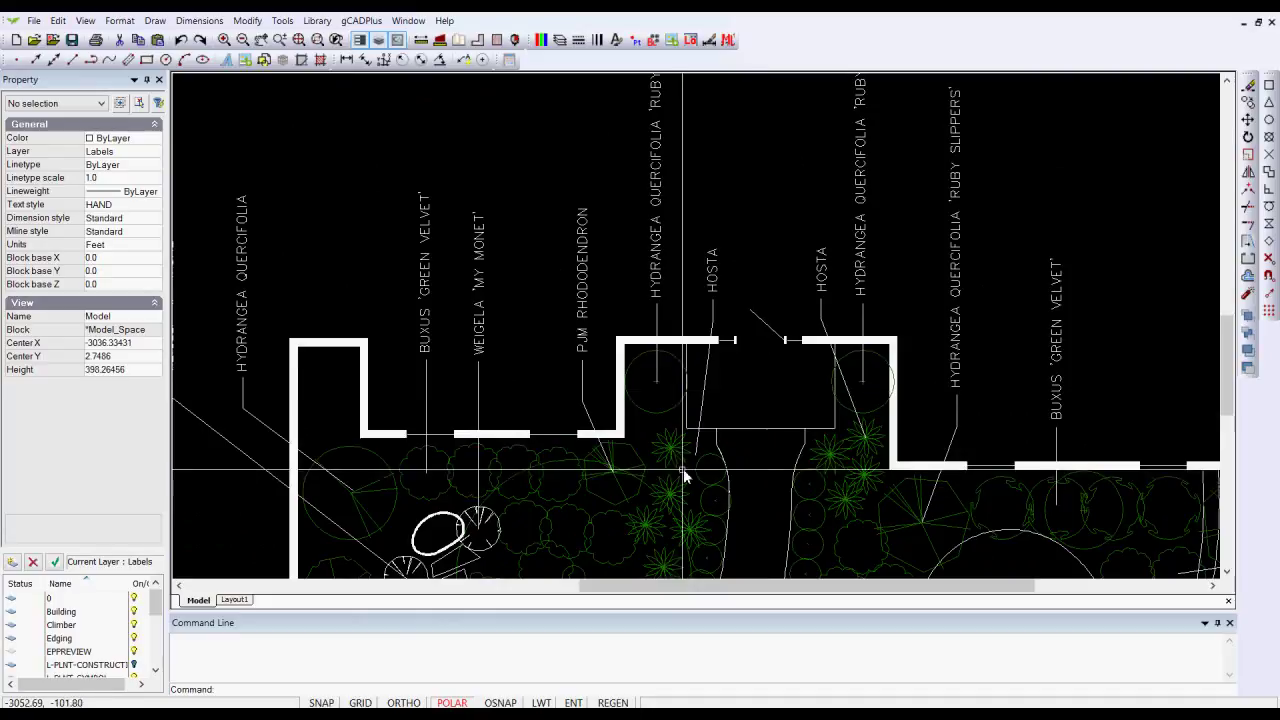
Step: Use DIST between two points in the planting bed below the house wall, reading about 43.058
{"action": "left_click", "coordinate": [421, 40]}
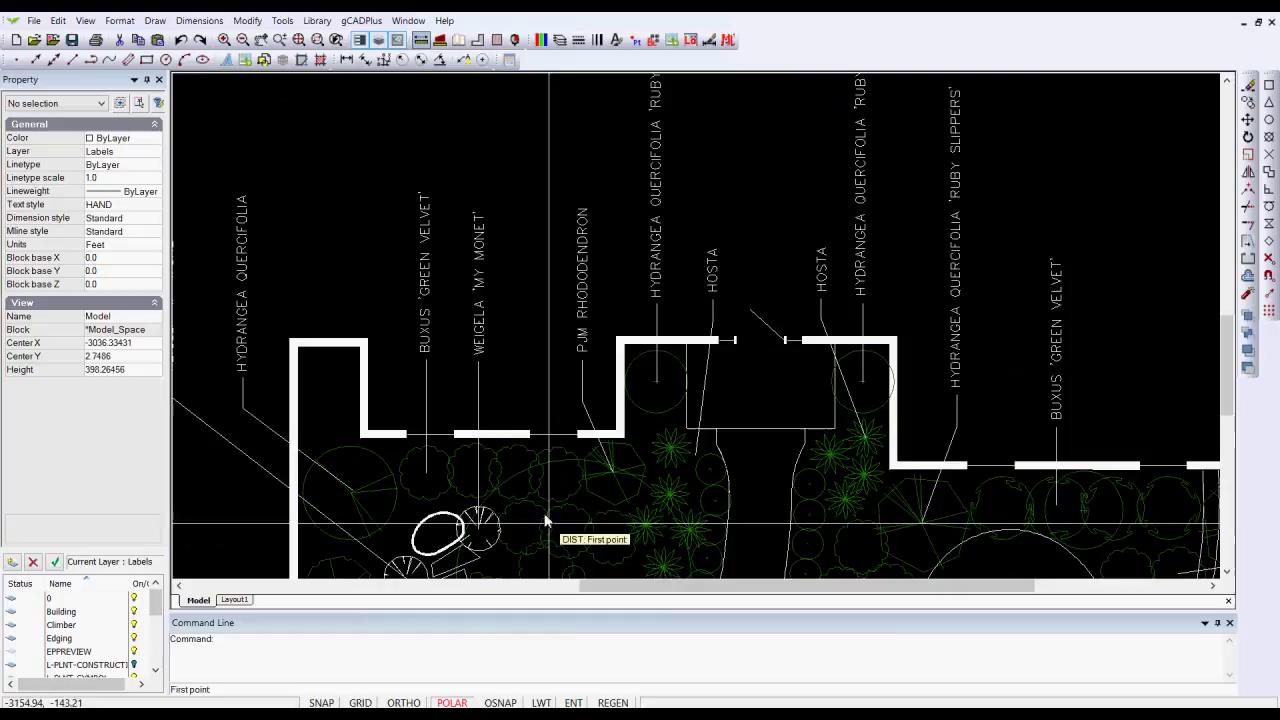
{"action": "left_click", "coordinate": [588, 487]}
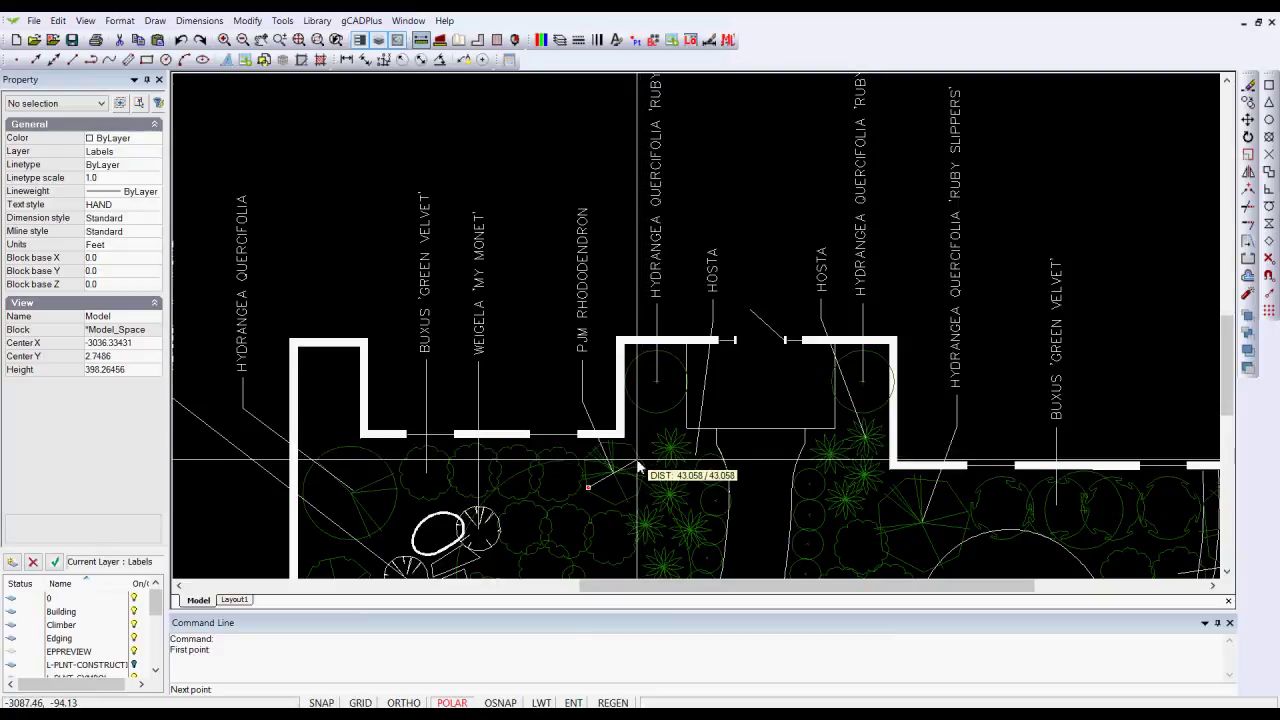
{"action": "left_click", "coordinate": [638, 469]}
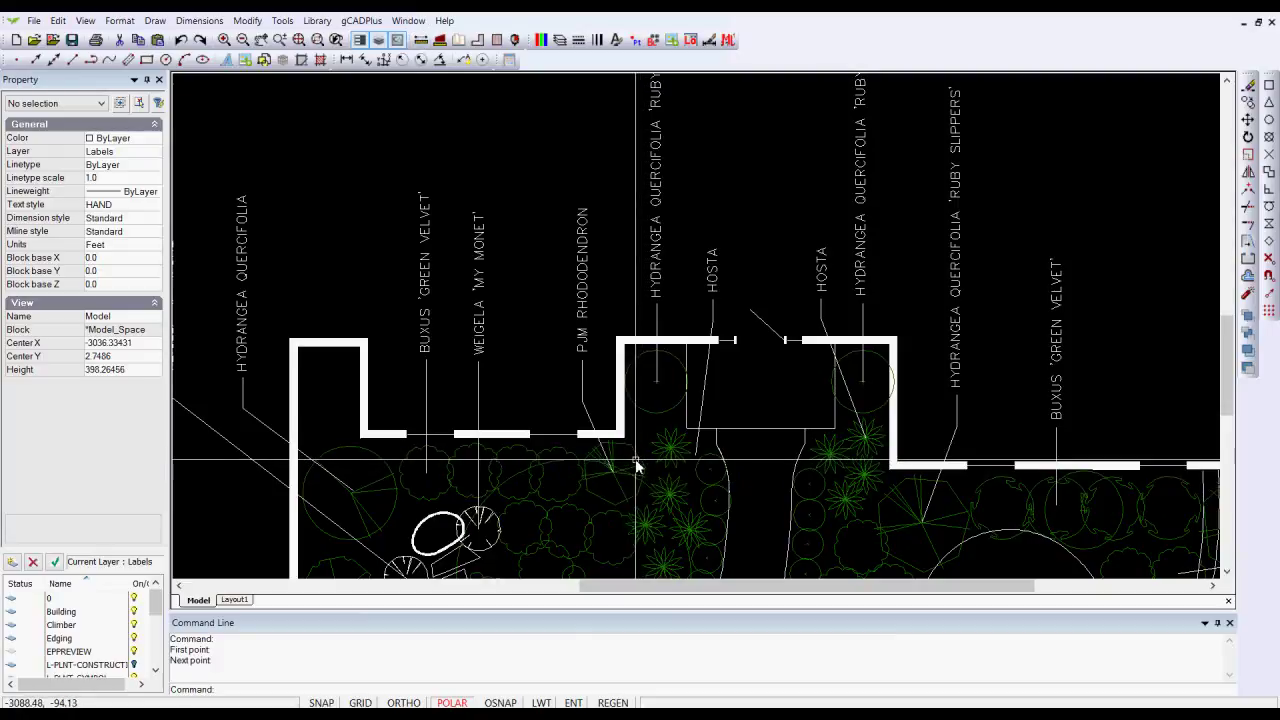
Step: Explode the HOUSE block into Building-layer lines and check the 36-length diagonal door line at 137°
{"action": "scroll", "coordinate": [695, 495], "scroll_direction": "down", "scroll_amount": 2}
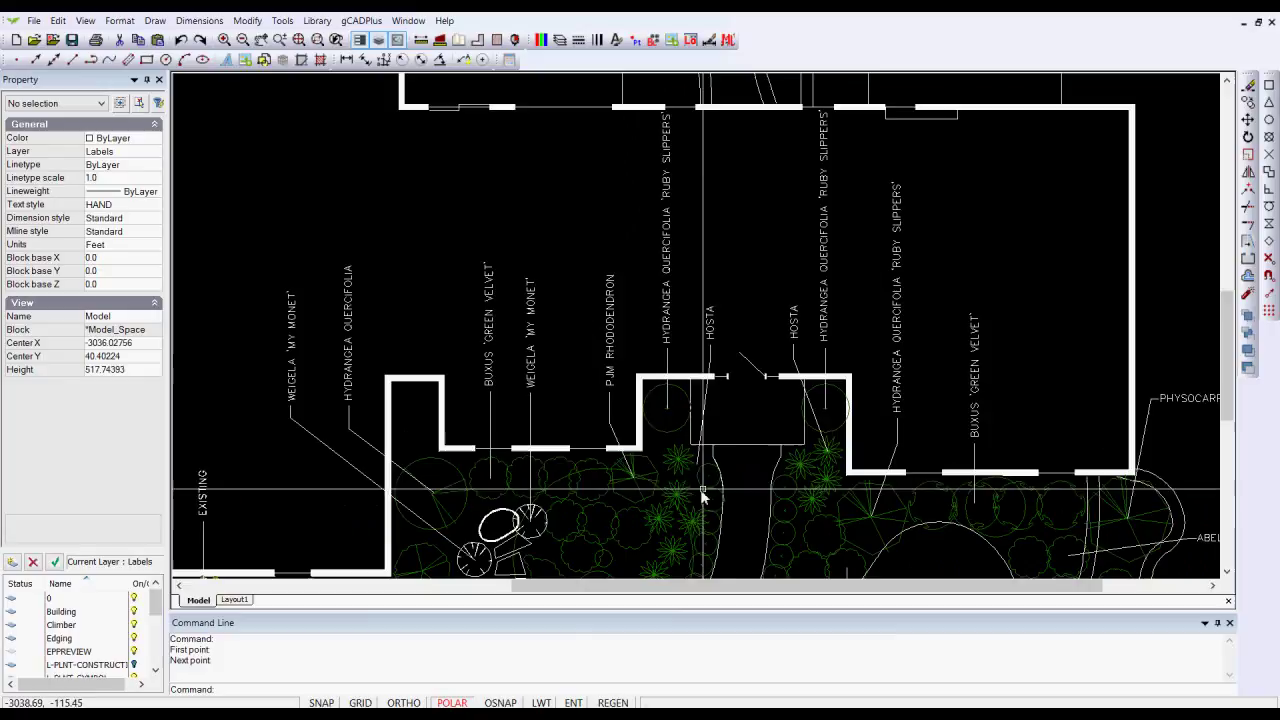
{"action": "scroll", "coordinate": [725, 482], "scroll_direction": "up", "scroll_amount": 2}
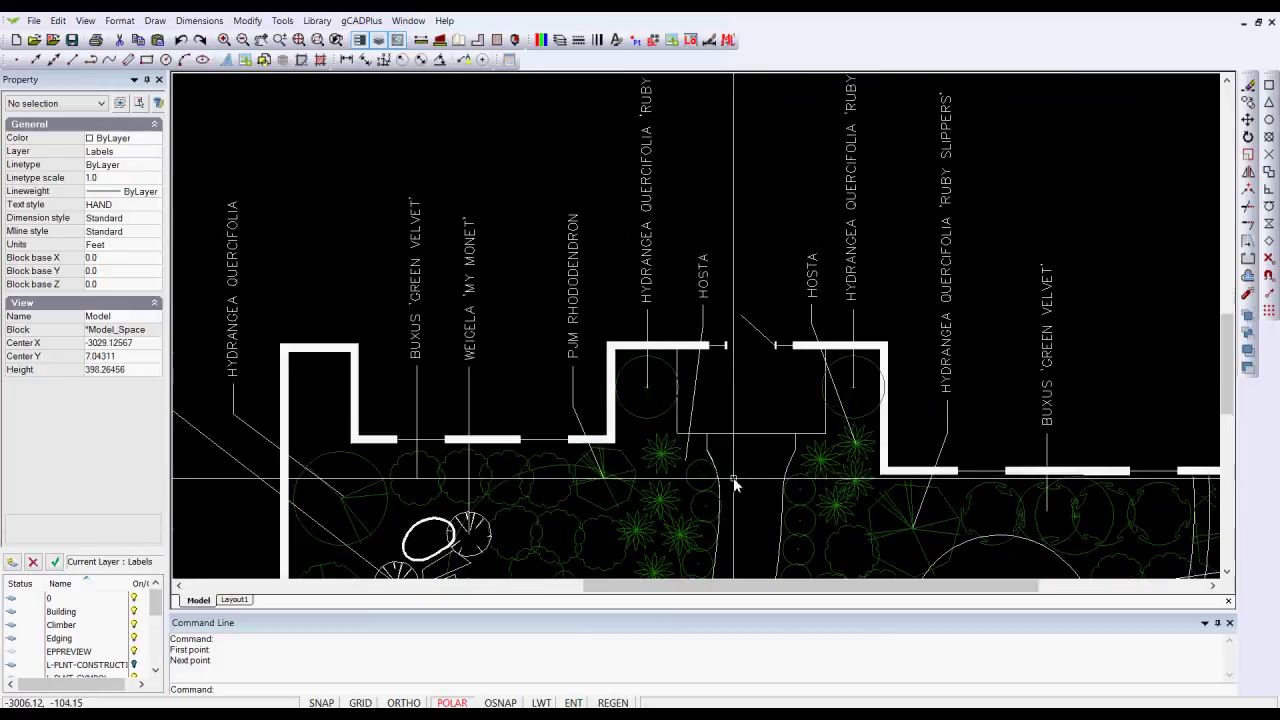
{"action": "left_click", "coordinate": [755, 333]}
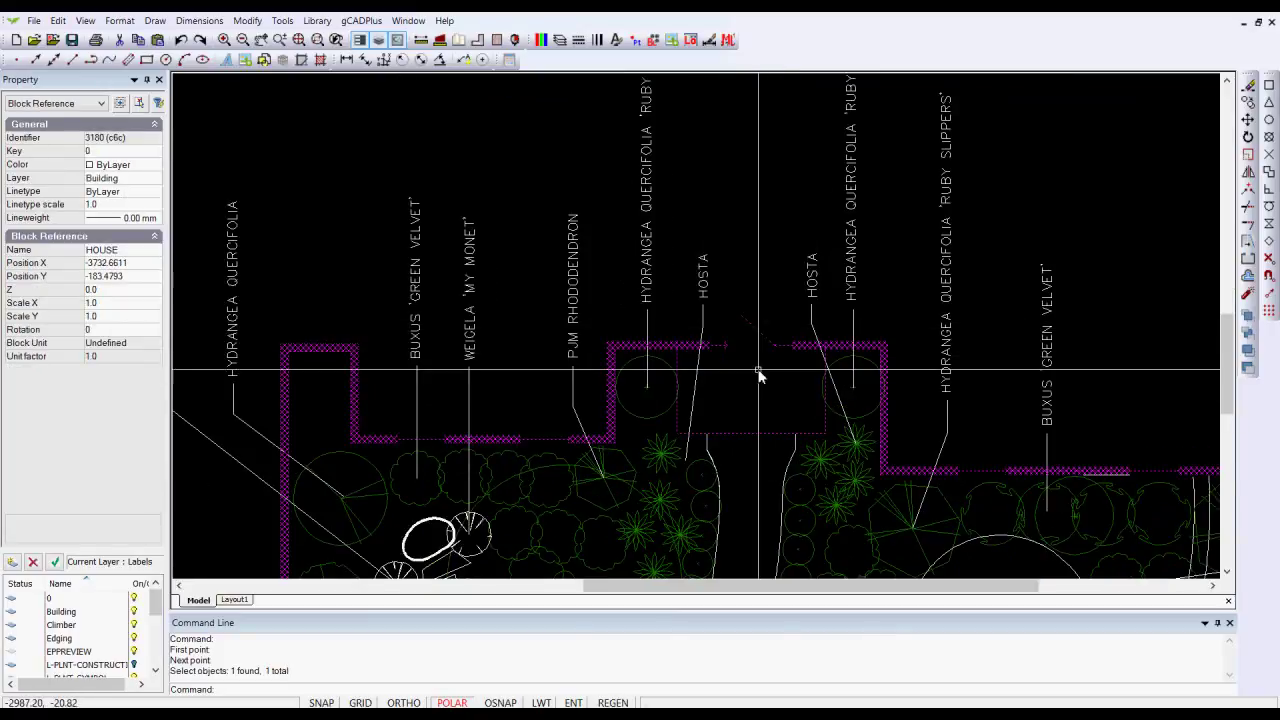
{"action": "right_click", "coordinate": [757, 376]}
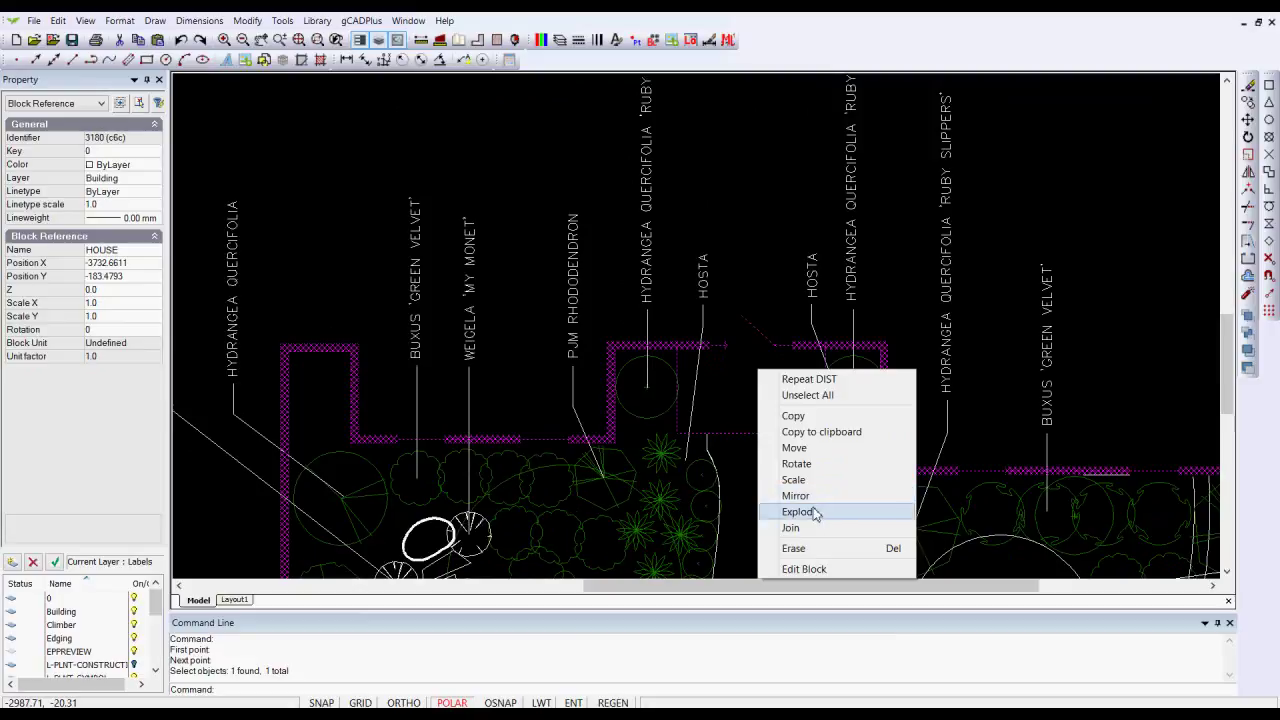
{"action": "left_click", "coordinate": [850, 511]}
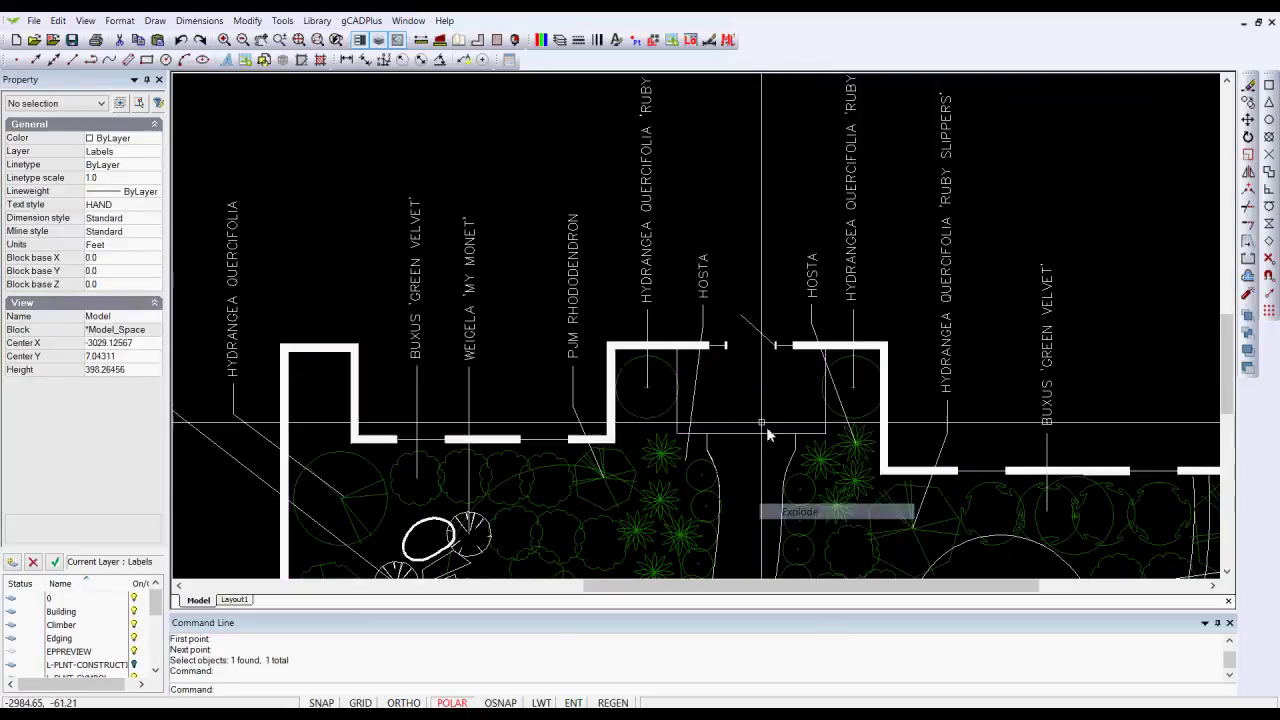
{"action": "left_click", "coordinate": [759, 330]}
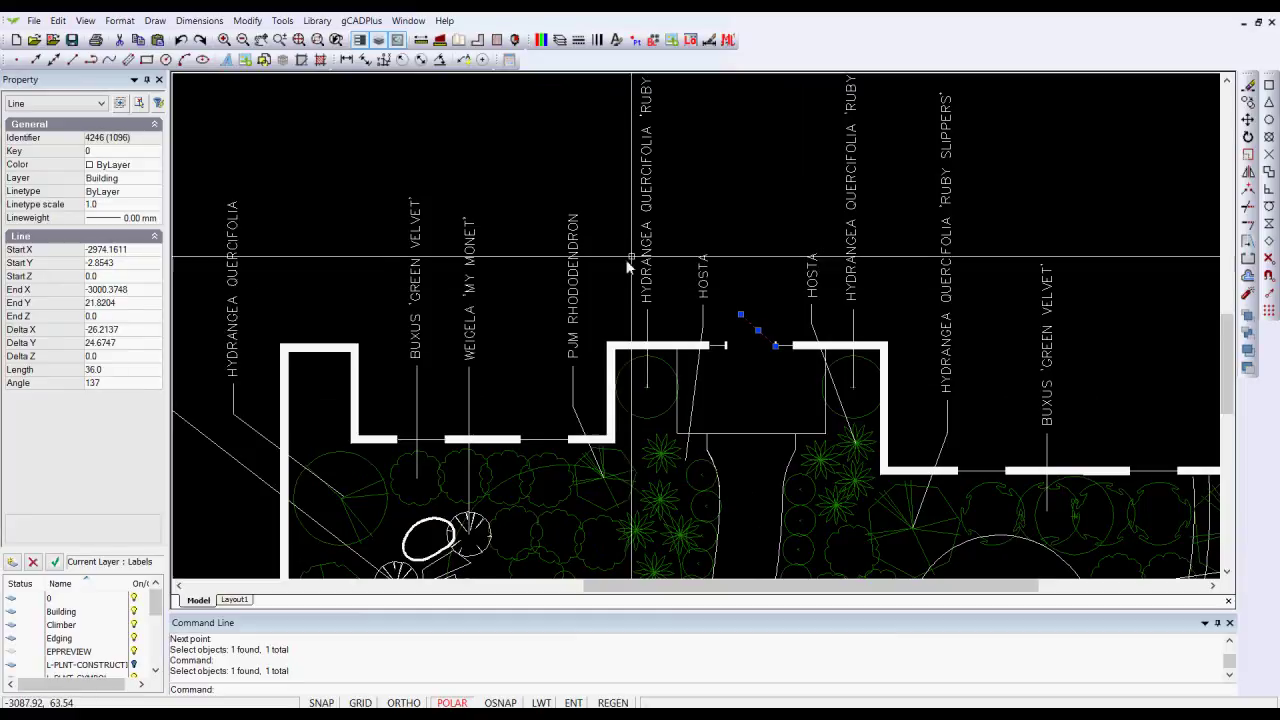
{"action": "key", "text": "Escape"}
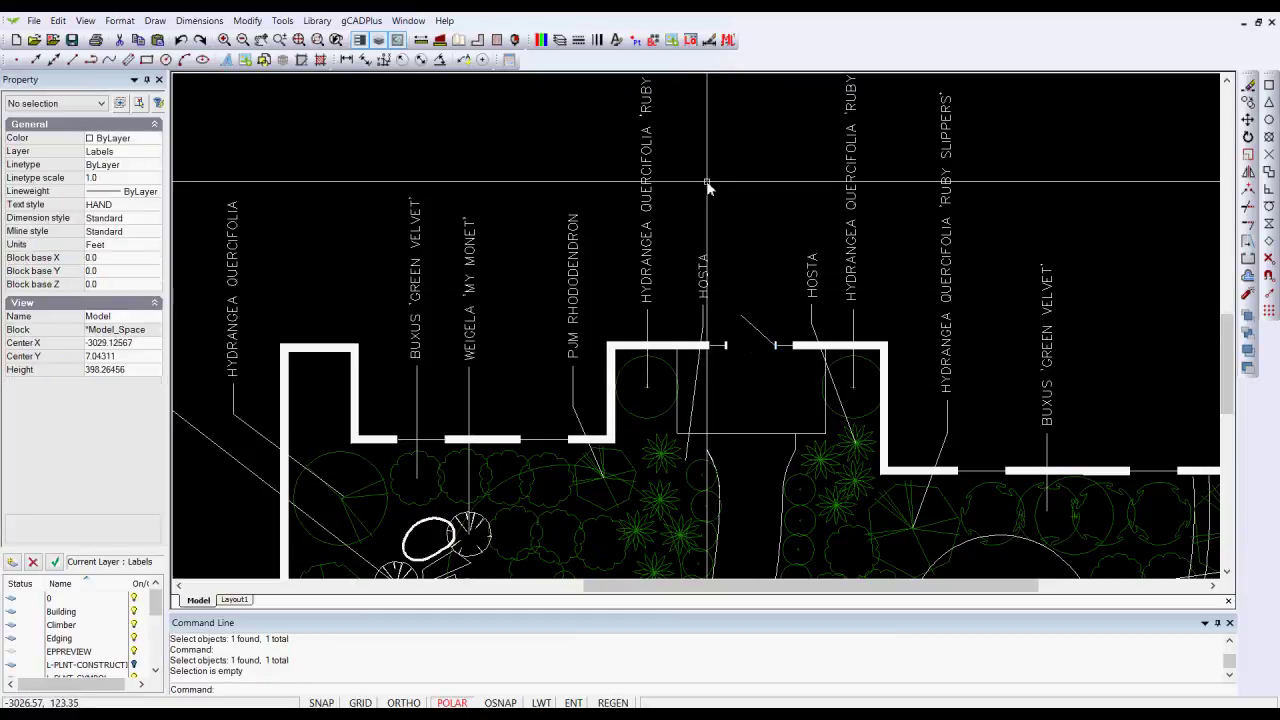
{"action": "scroll", "coordinate": [720, 195], "scroll_direction": "down", "scroll_amount": 3}
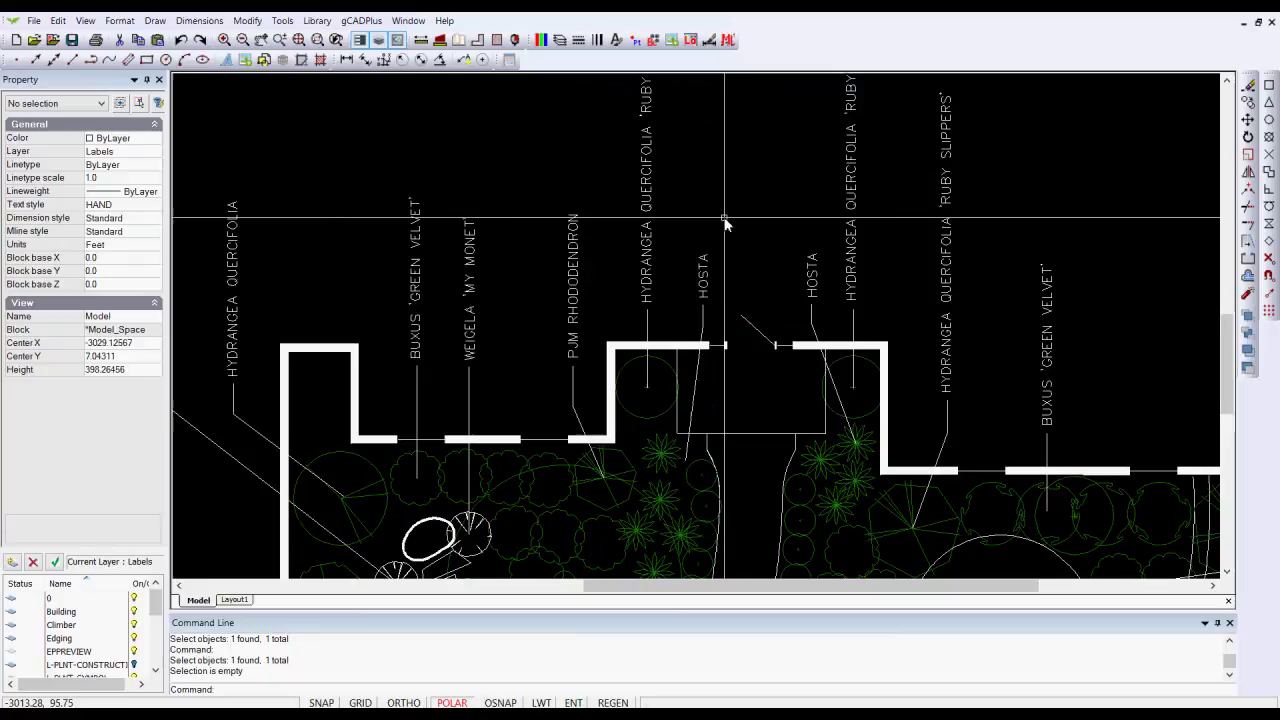
{"action": "scroll", "coordinate": [725, 222], "scroll_direction": "down", "scroll_amount": 1}
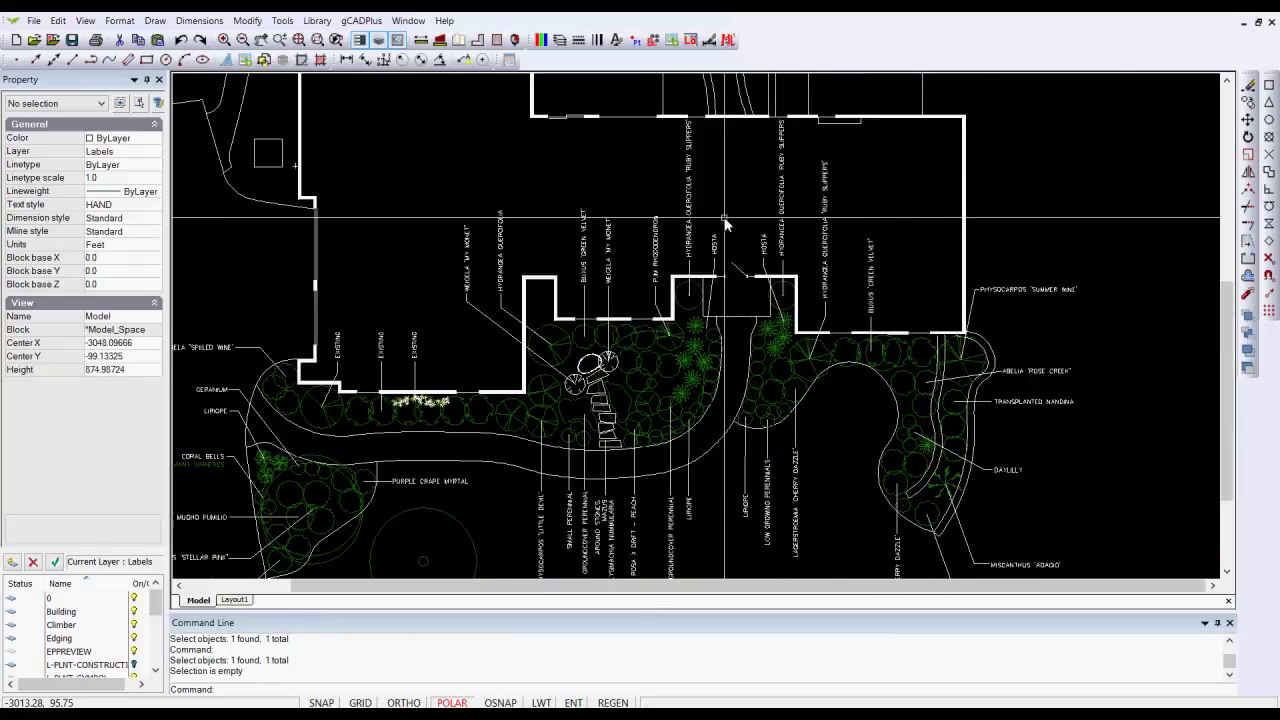
{"action": "scroll", "coordinate": [725, 222], "scroll_direction": "down", "scroll_amount": 1}
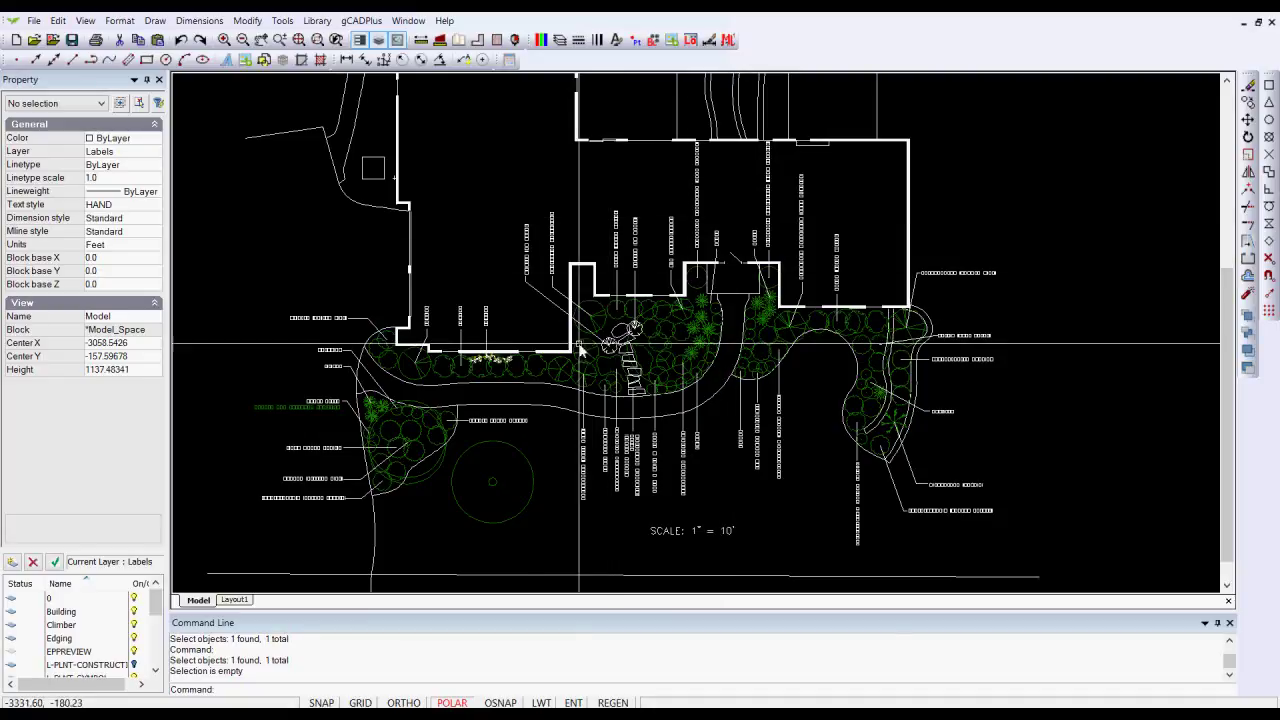
{"action": "left_click", "coordinate": [248, 22]}
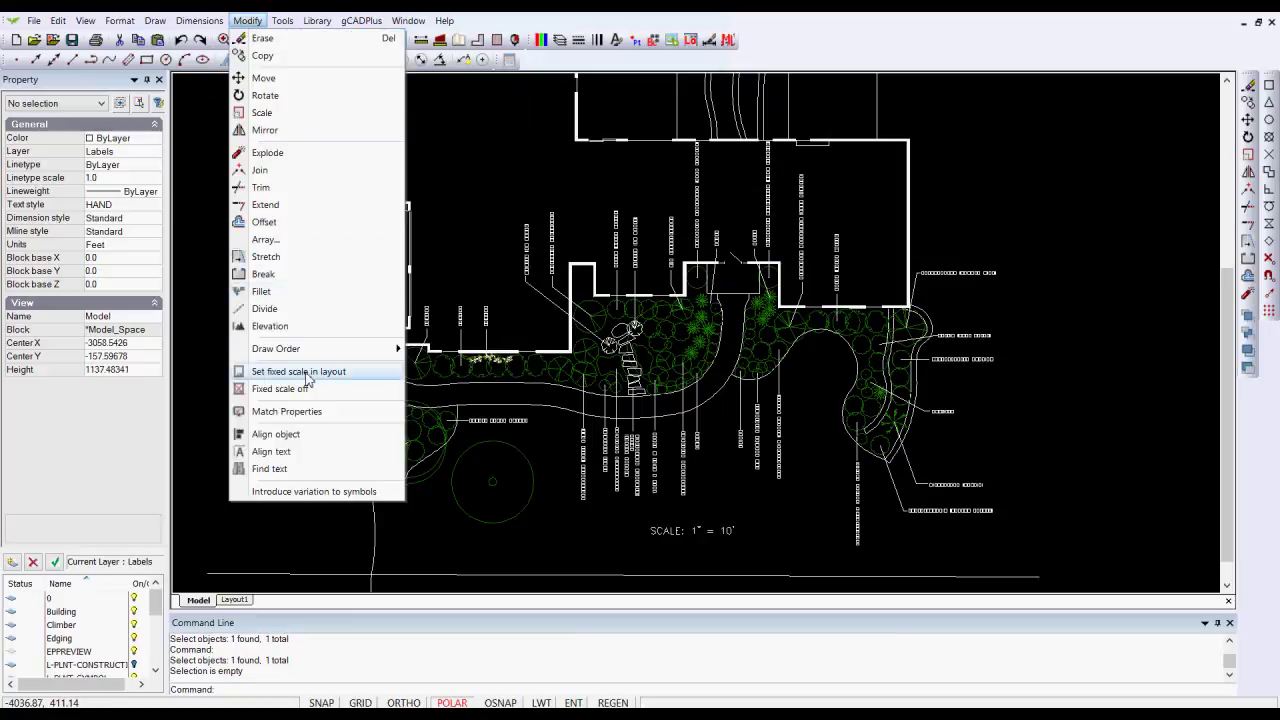
{"action": "left_click", "coordinate": [475, 183]}
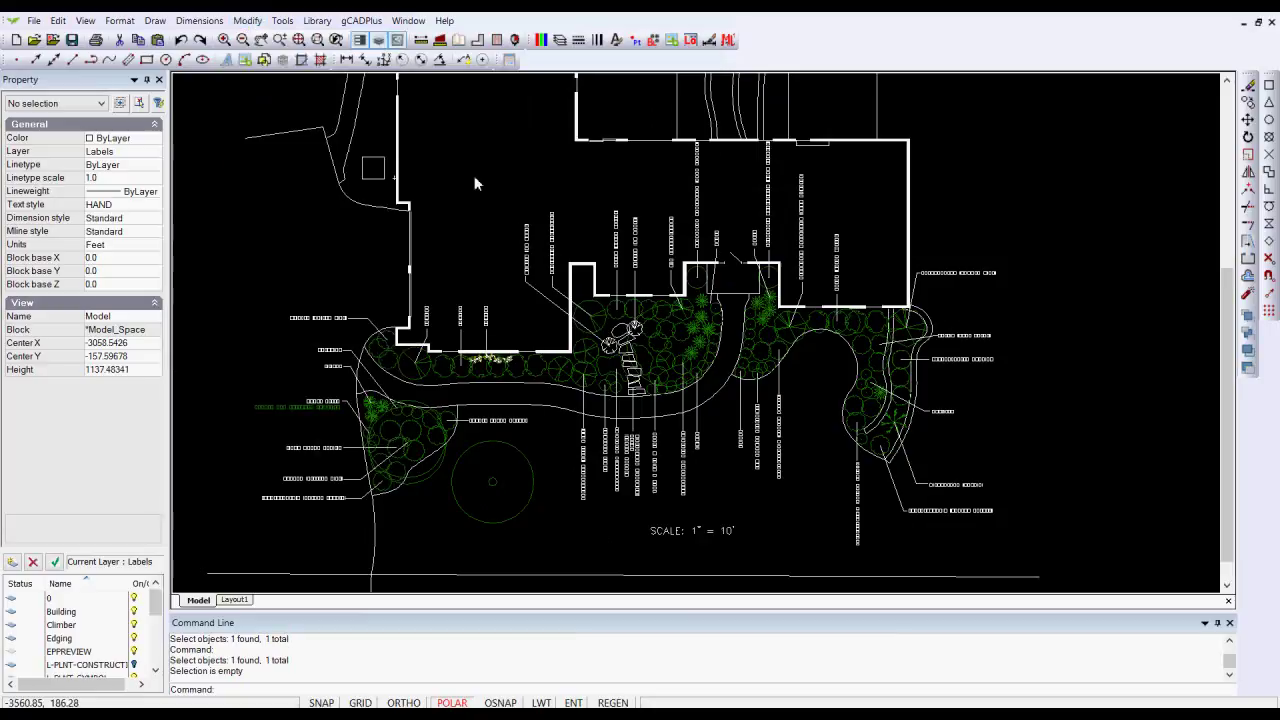
{"action": "left_click", "coordinate": [474, 180]}
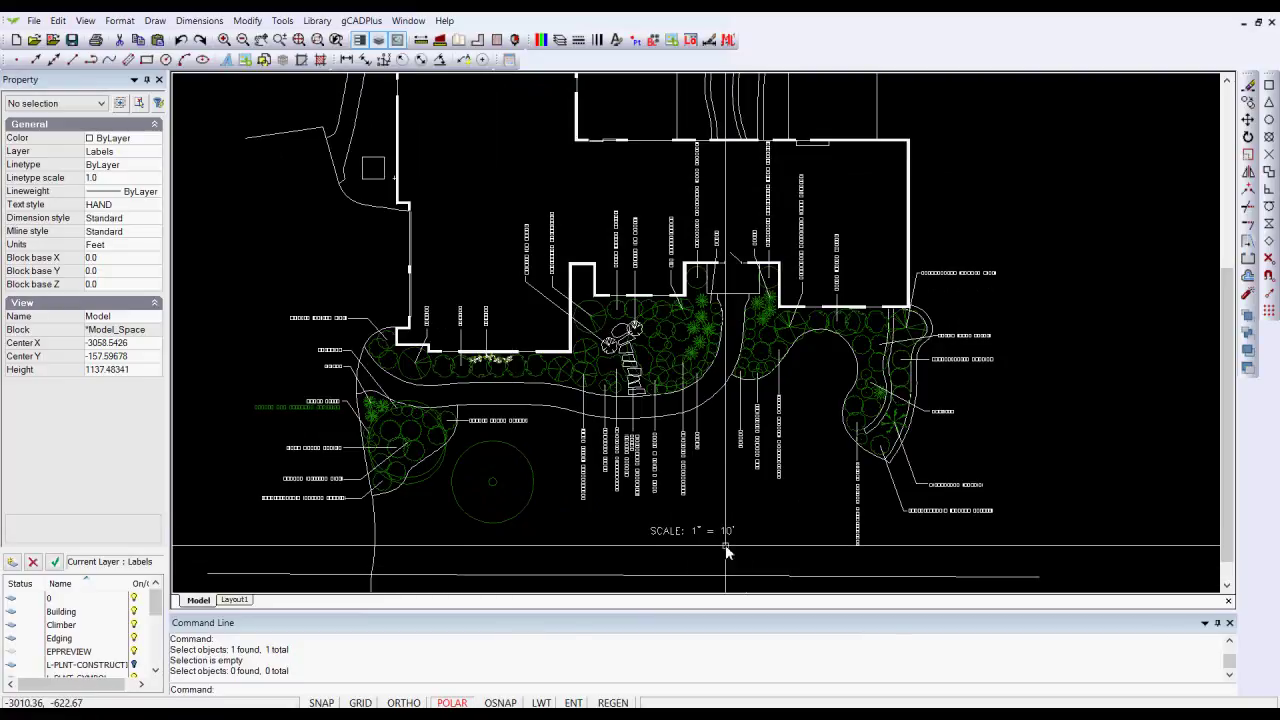
{"action": "scroll", "coordinate": [718, 548], "scroll_direction": "up", "scroll_amount": 5}
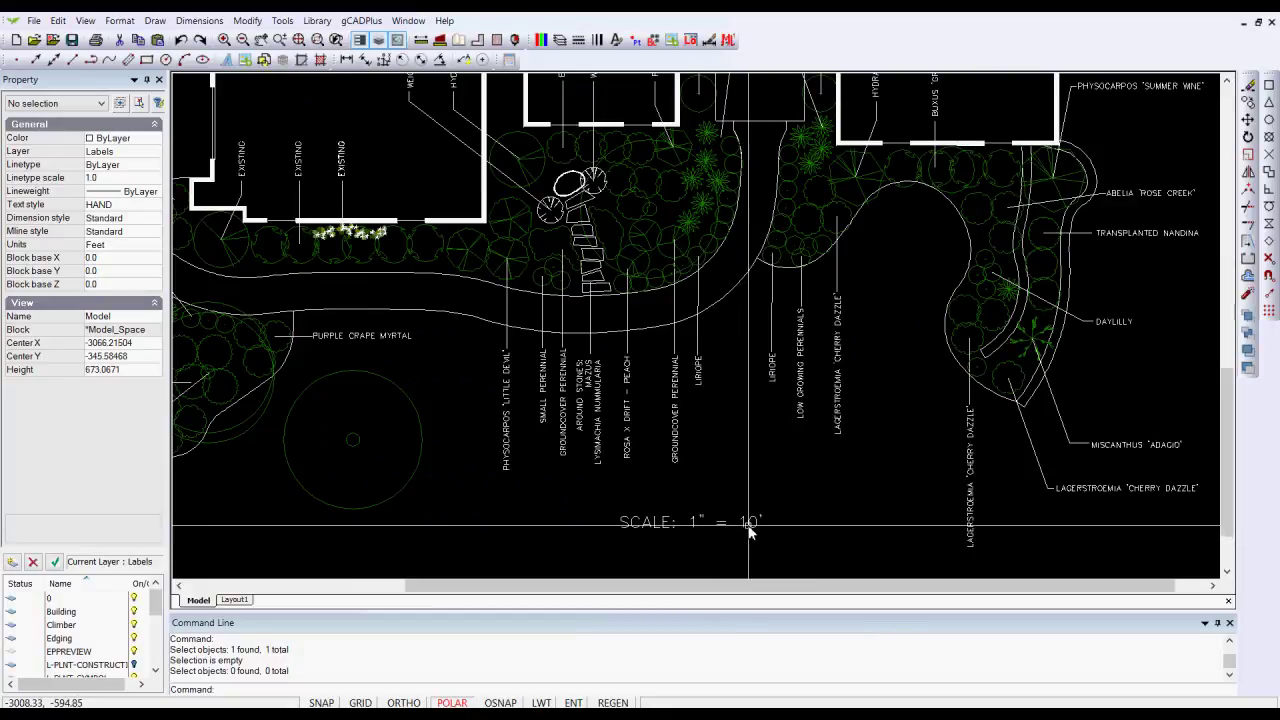
{"action": "scroll", "coordinate": [742, 537], "scroll_direction": "down", "scroll_amount": 1}
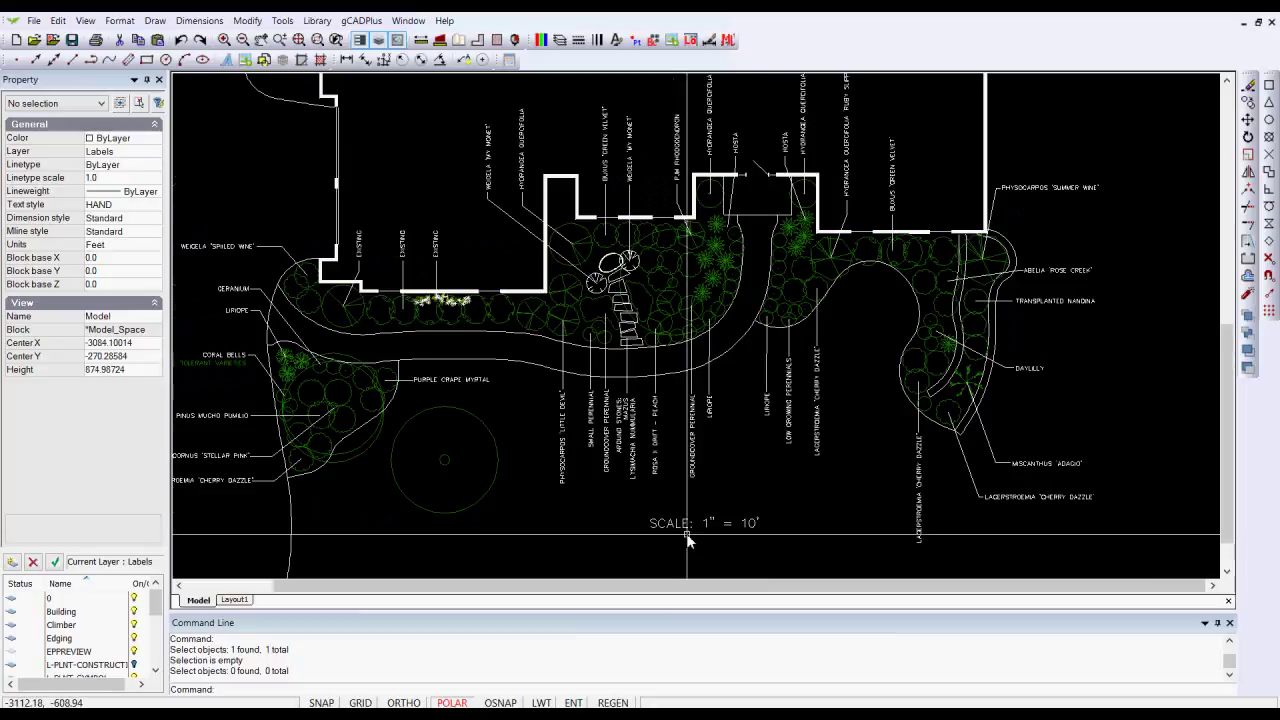
{"action": "scroll", "coordinate": [735, 533], "scroll_direction": "up", "scroll_amount": 1}
{"action": "scroll", "coordinate": [733, 530], "scroll_direction": "down", "scroll_amount": 1}
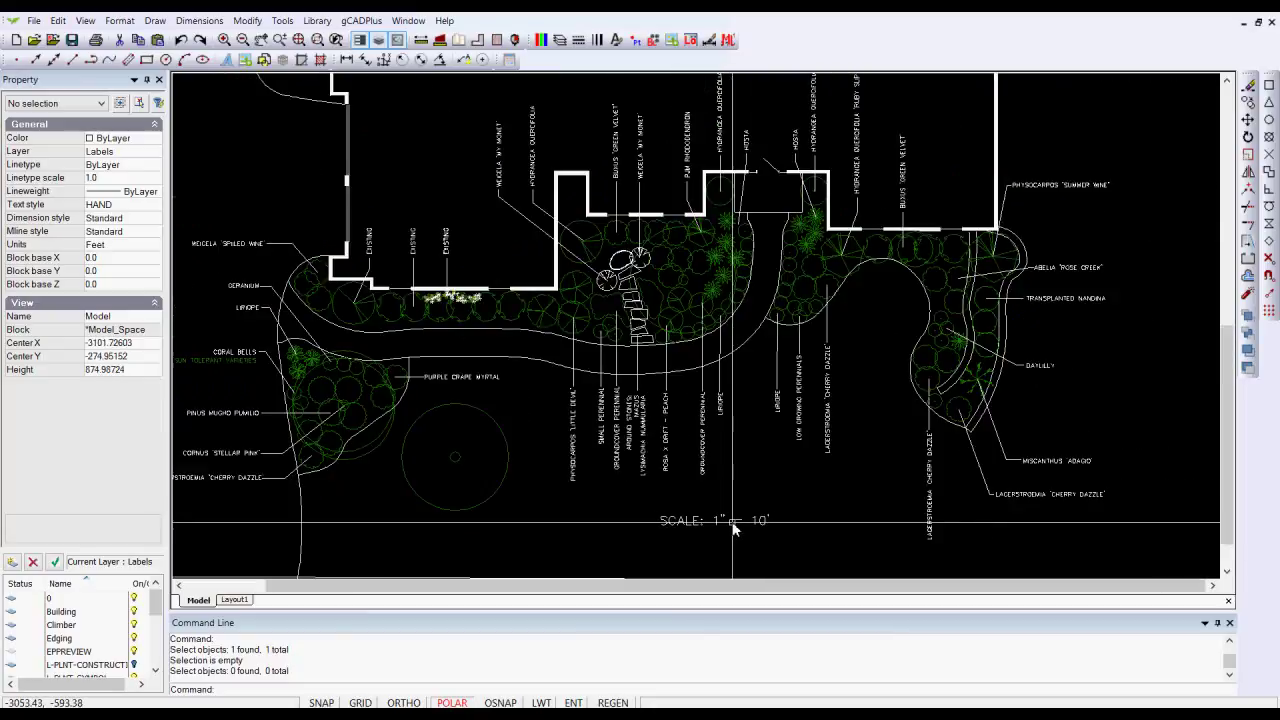
Step: Switch to the Layout1 sheet and check the viewport's view scale
{"action": "left_click", "coordinate": [234, 600]}
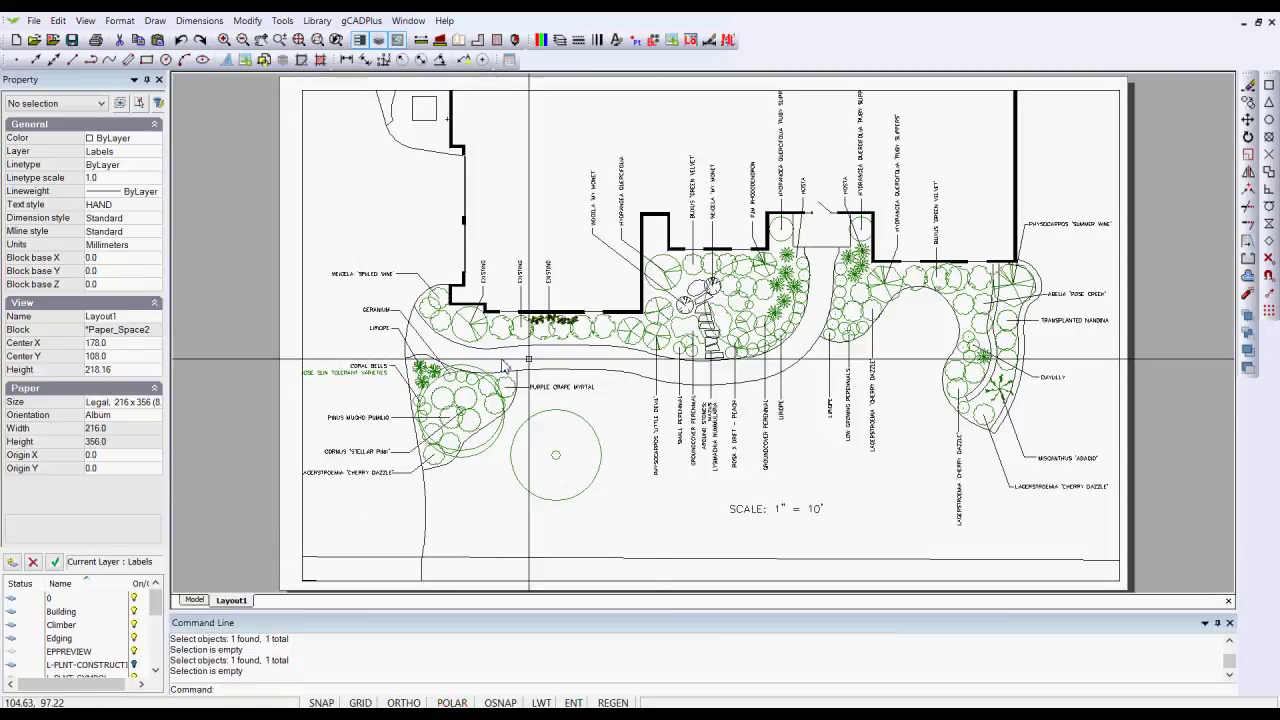
{"action": "left_click", "coordinate": [1122, 150]}
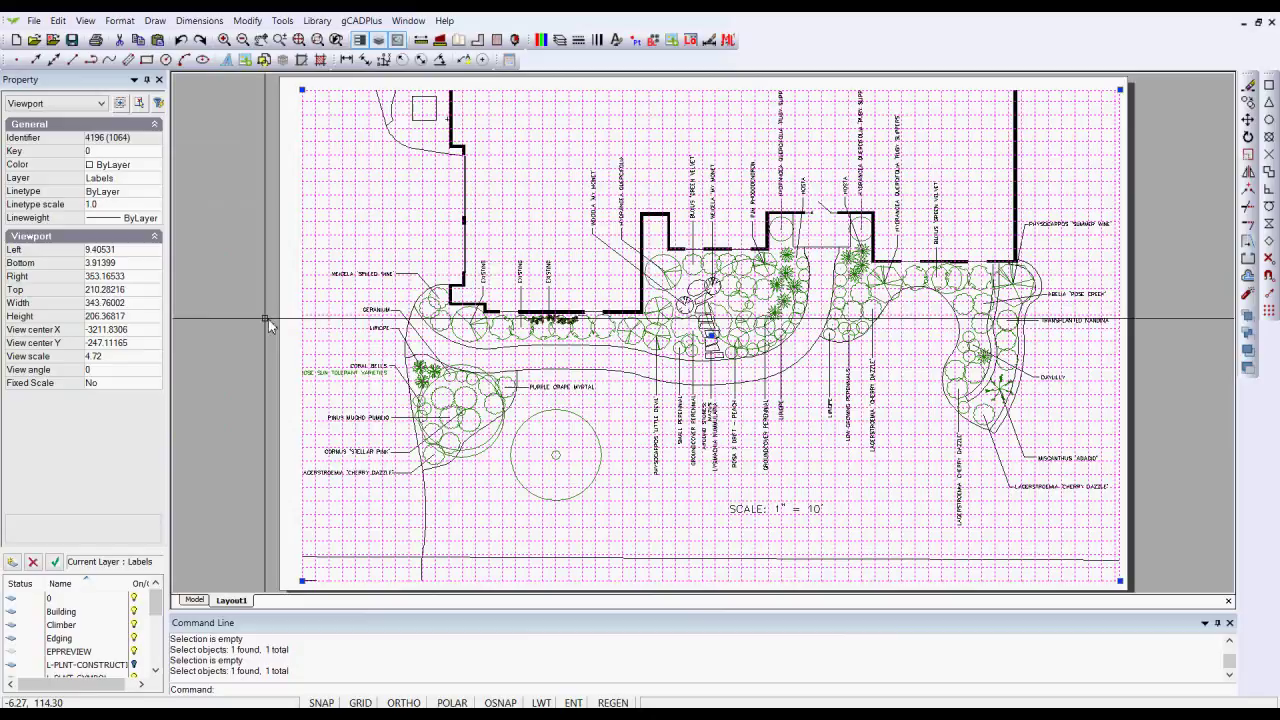
{"action": "key", "text": "Escape"}
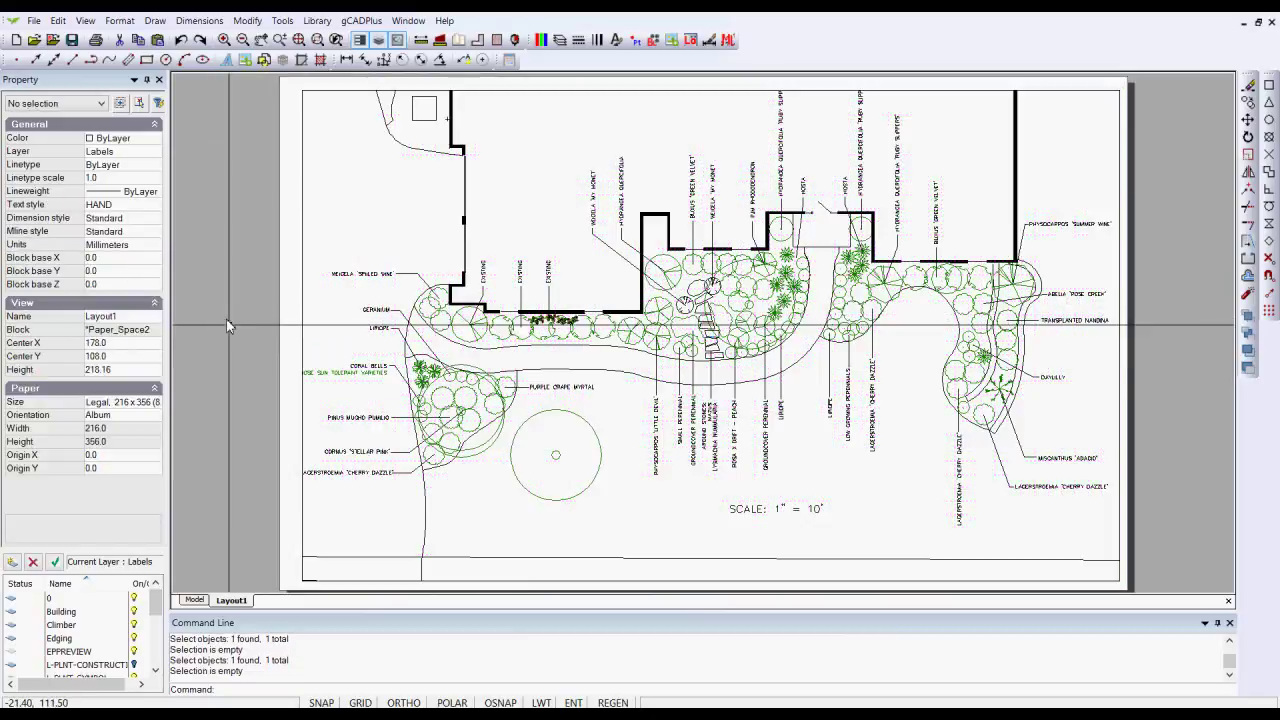
Step: Review Layout1's Legal 216 × 356 paper in the Layouts manager without changing anything
{"action": "right_click", "coordinate": [232, 601]}
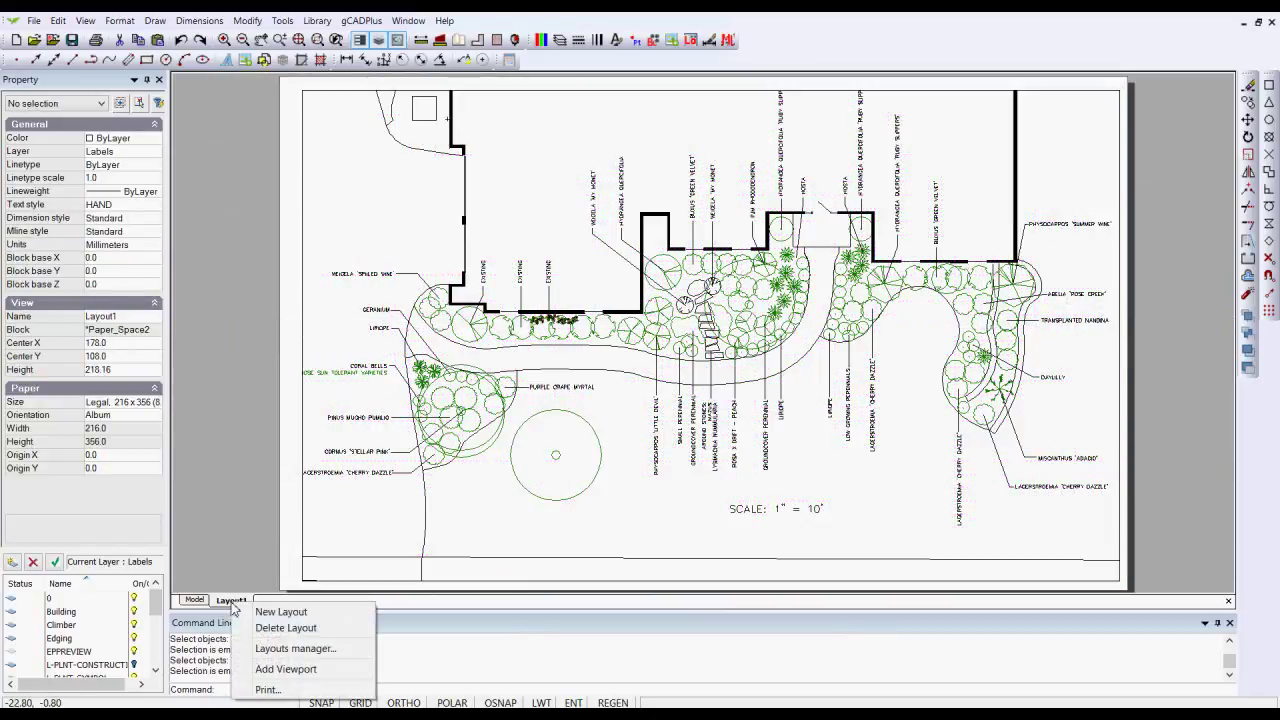
{"action": "left_click", "coordinate": [286, 649]}
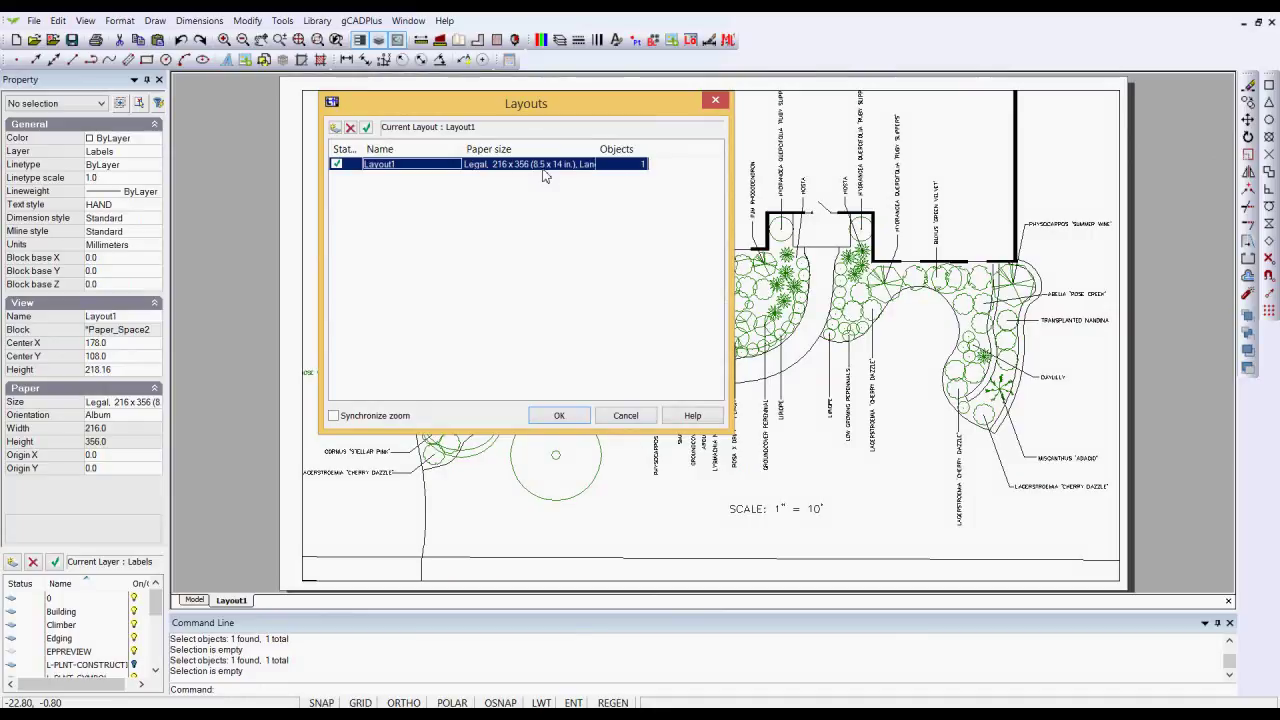
{"action": "left_click", "coordinate": [626, 415]}
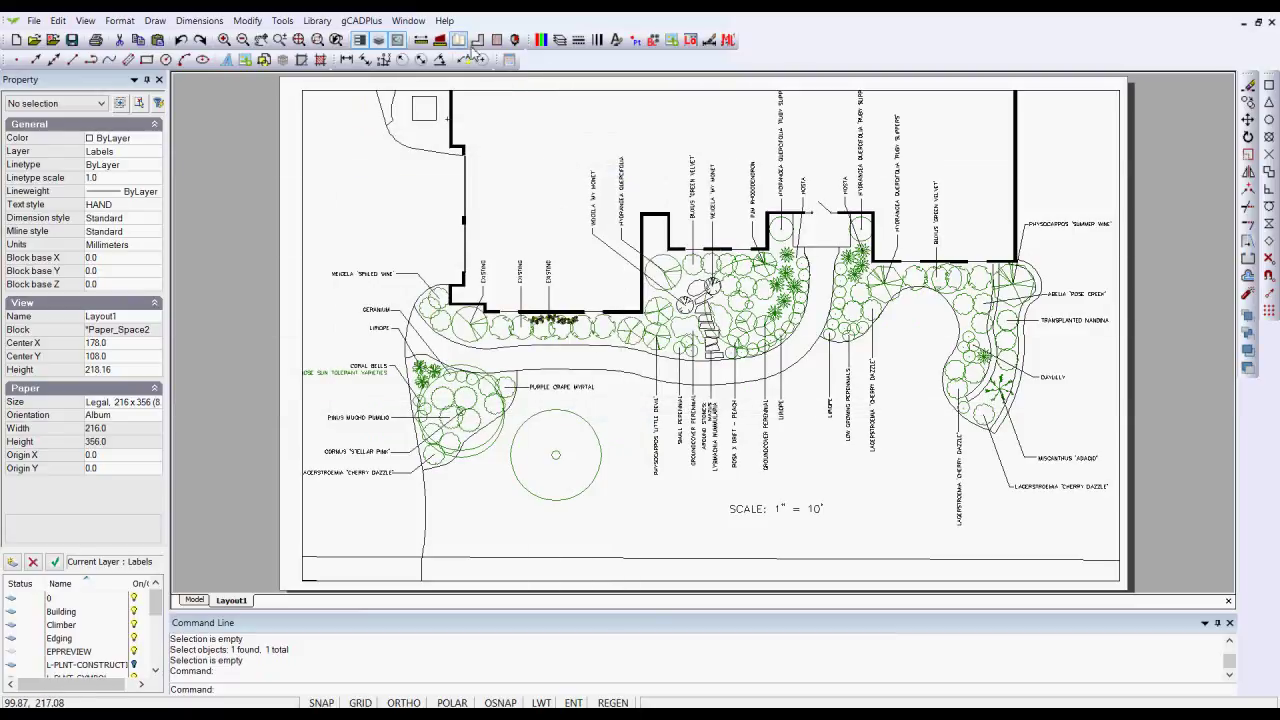
Step: Measure from the paper's lower-left corner, then select the viewport to show its 4.72 view scale, unfixed
{"action": "left_click", "coordinate": [421, 40]}
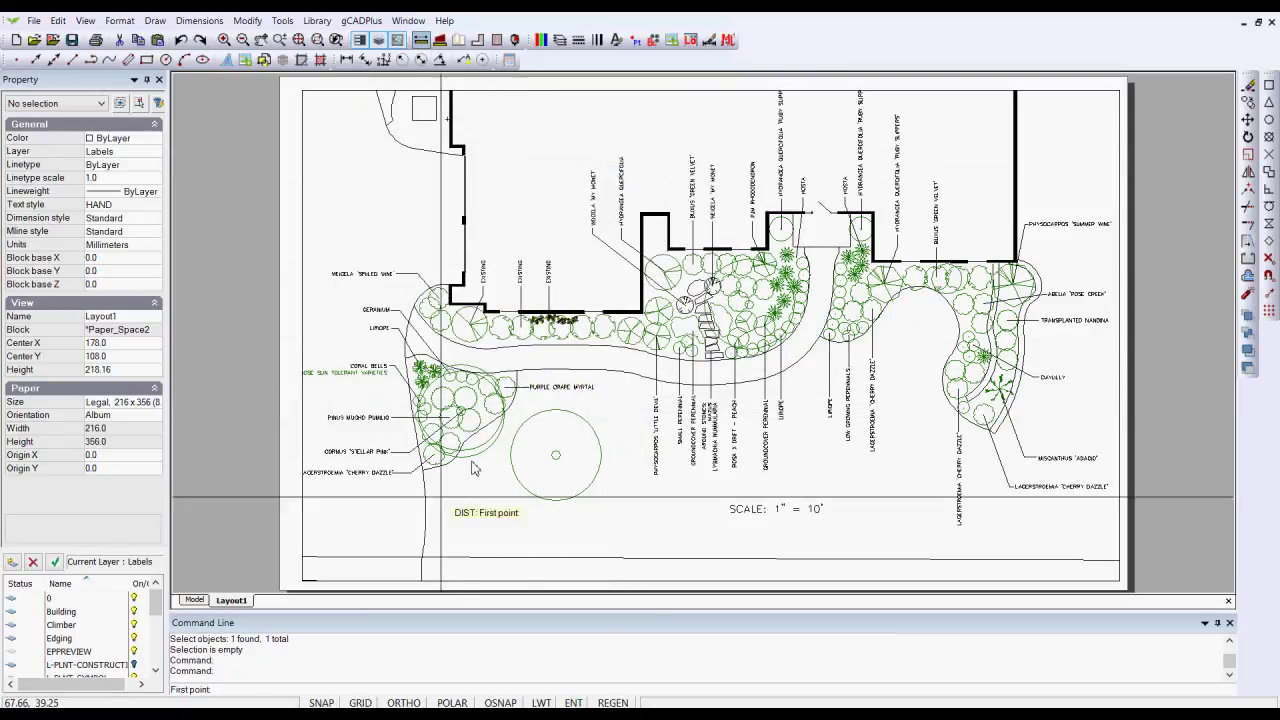
{"action": "left_click", "coordinate": [284, 583]}
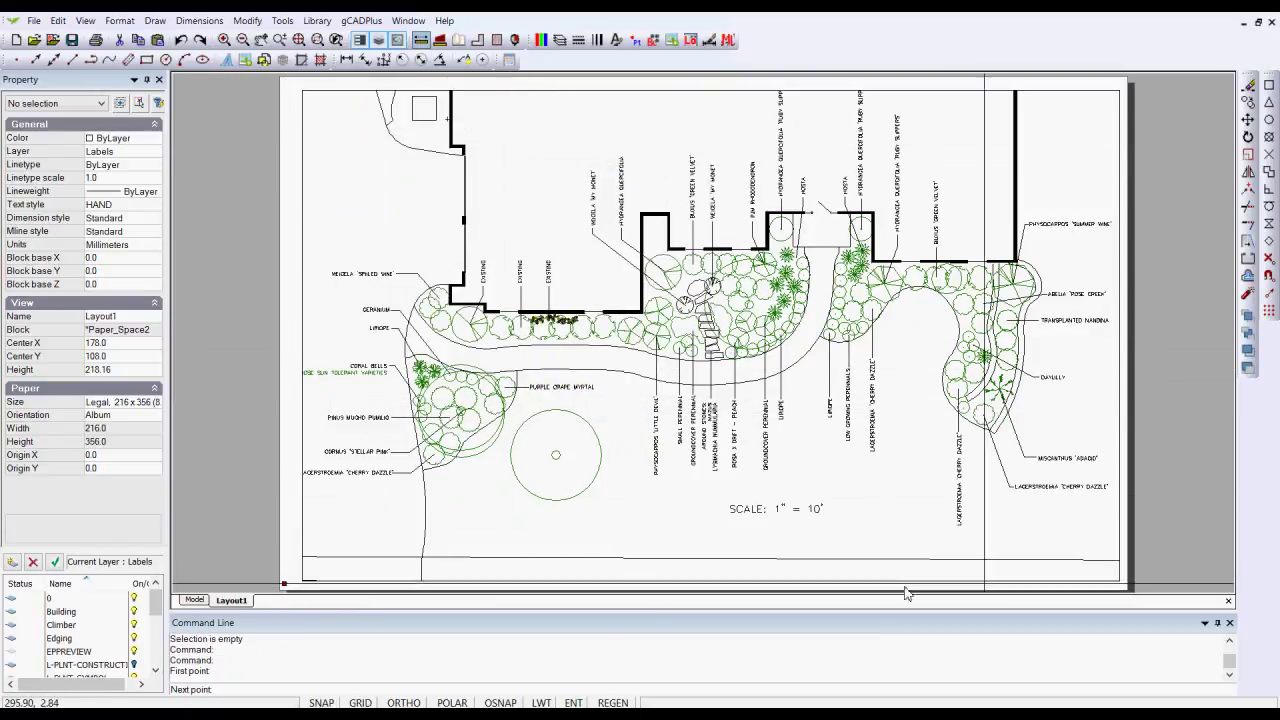
{"action": "left_click", "coordinate": [1129, 554]}
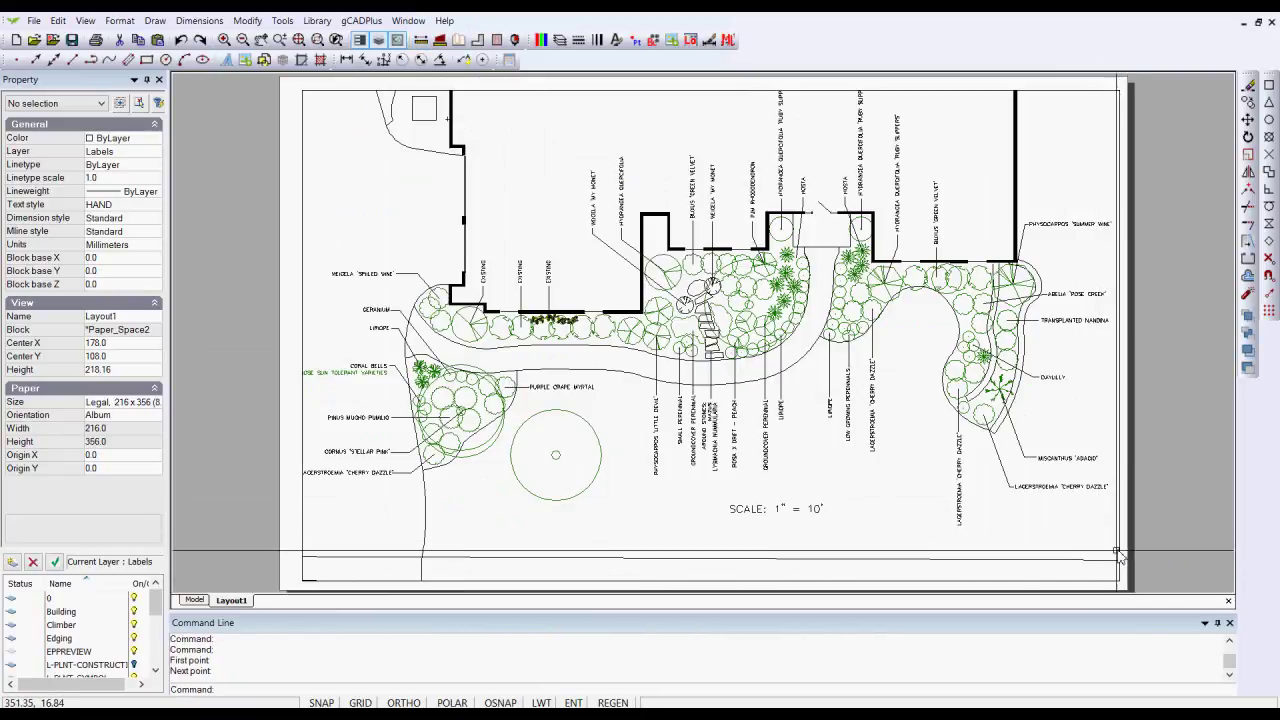
{"action": "left_click", "coordinate": [1120, 430]}
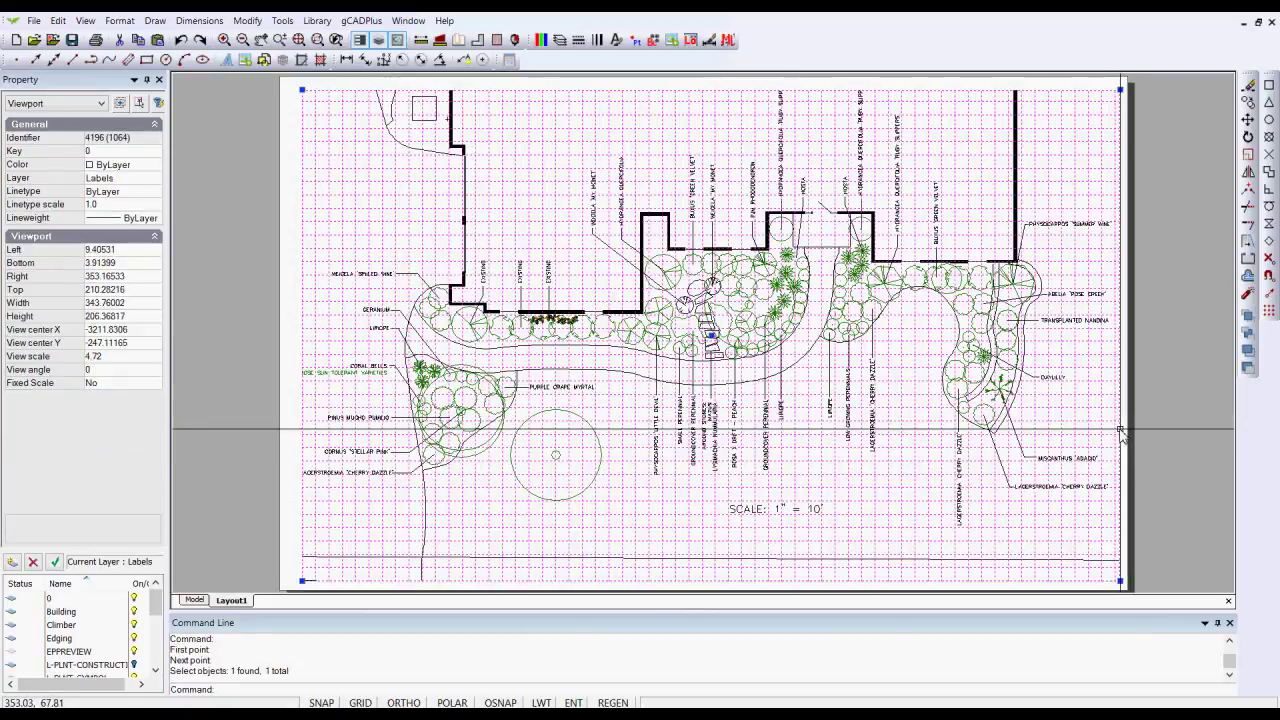
Step: Set the Layout1 viewport's Fixed Scale to Yes, locking it at 4.72
{"action": "double_click", "coordinate": [113, 386]}
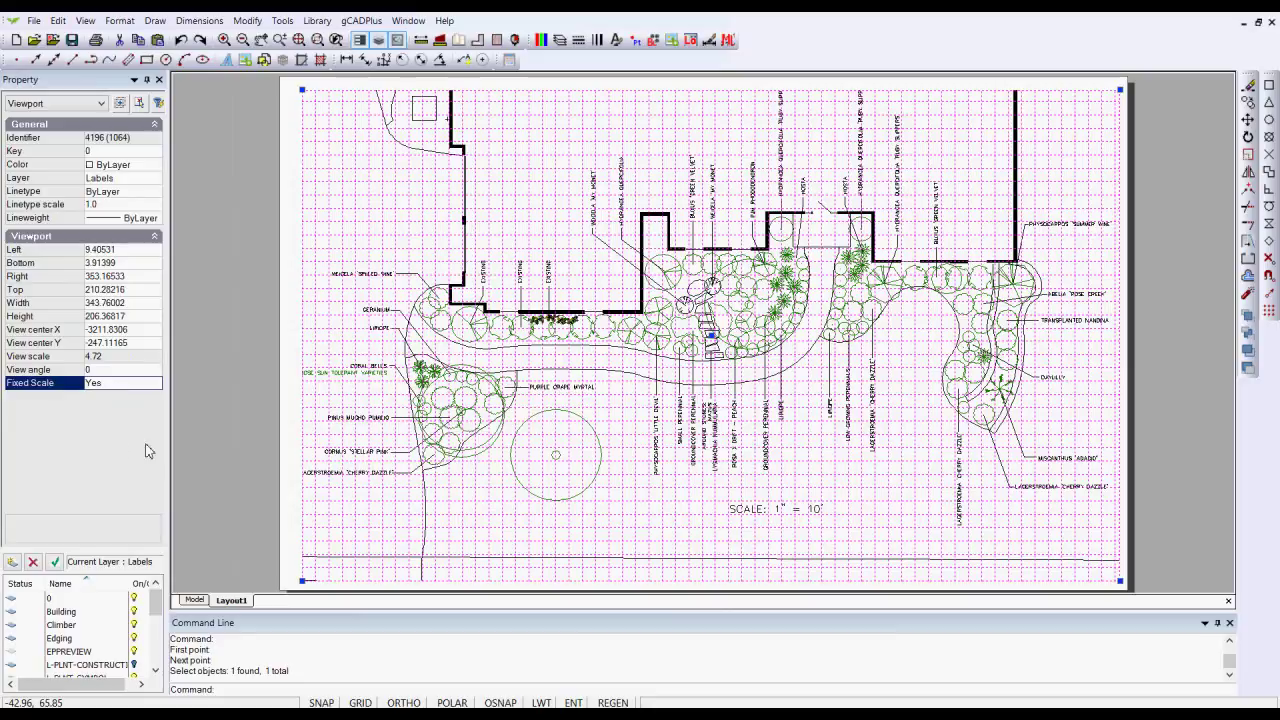
{"action": "key", "text": "Escape"}
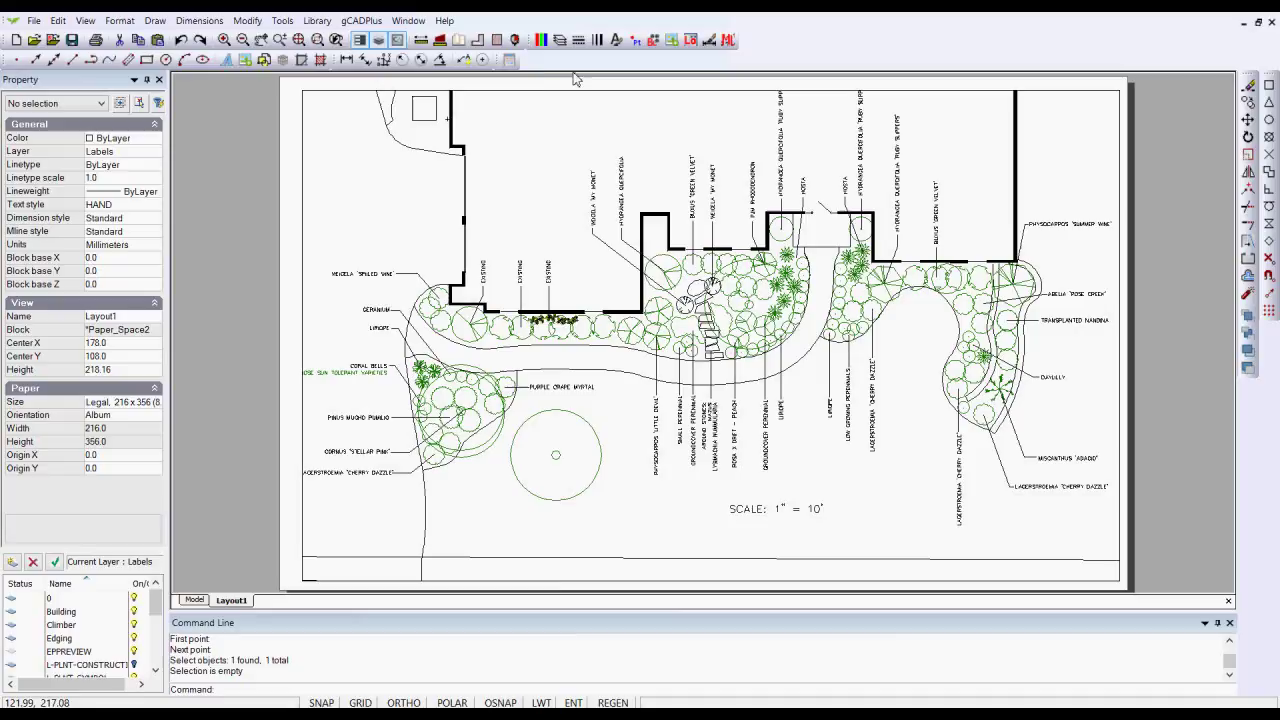
Step: Compute 120 ÷ 25.4 = 4.724409448818898 in Calculator, then minimize it
{"action": "left_click", "coordinate": [509, 60]}
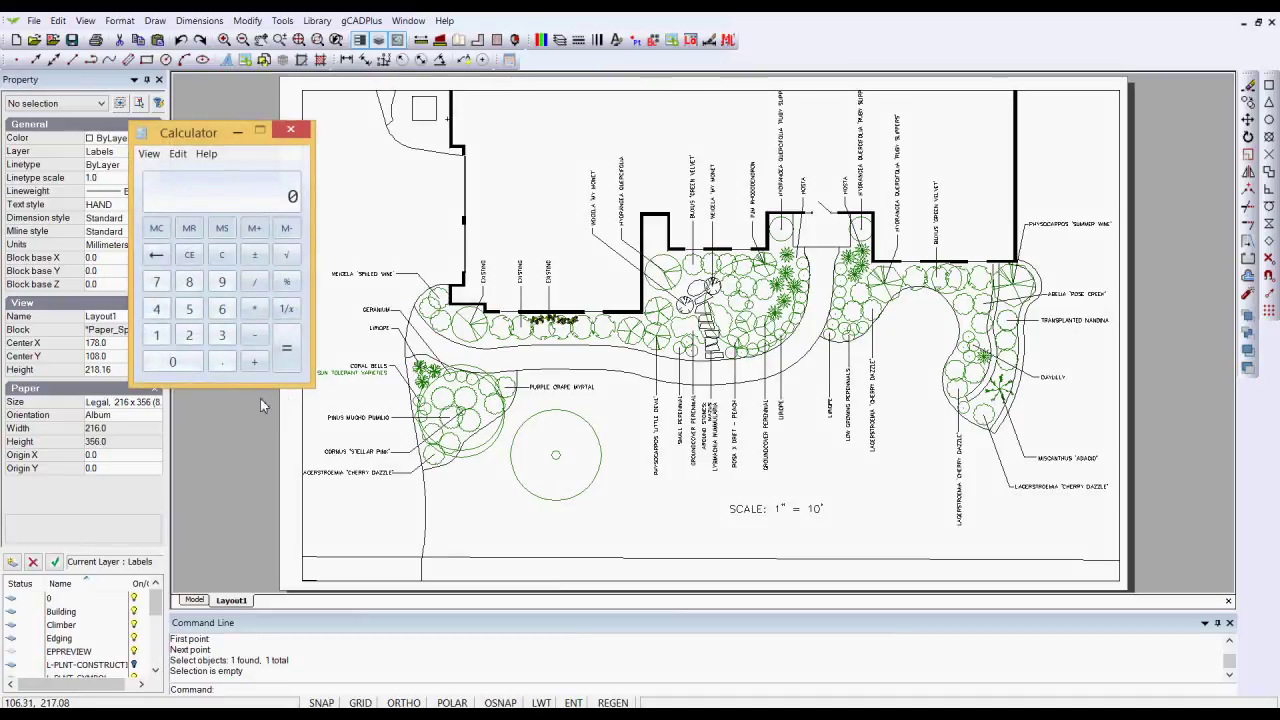
{"action": "left_click", "coordinate": [156, 335]}
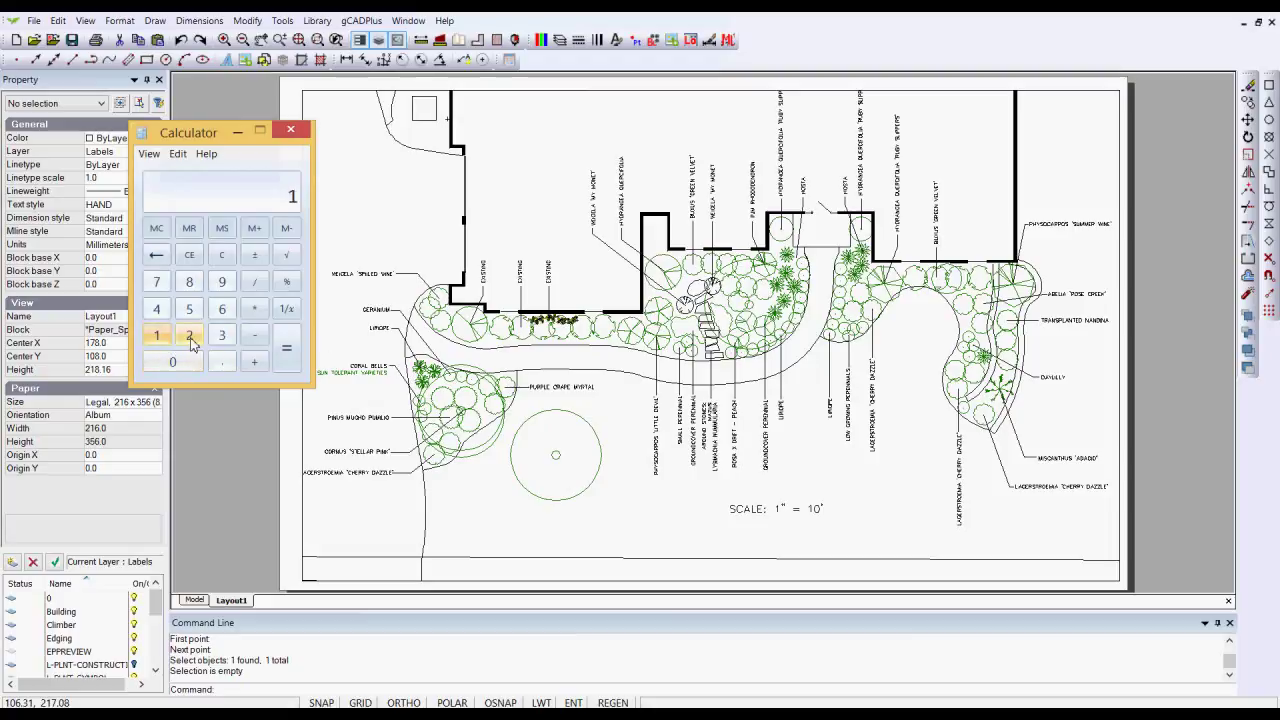
{"action": "left_click", "coordinate": [190, 336]}
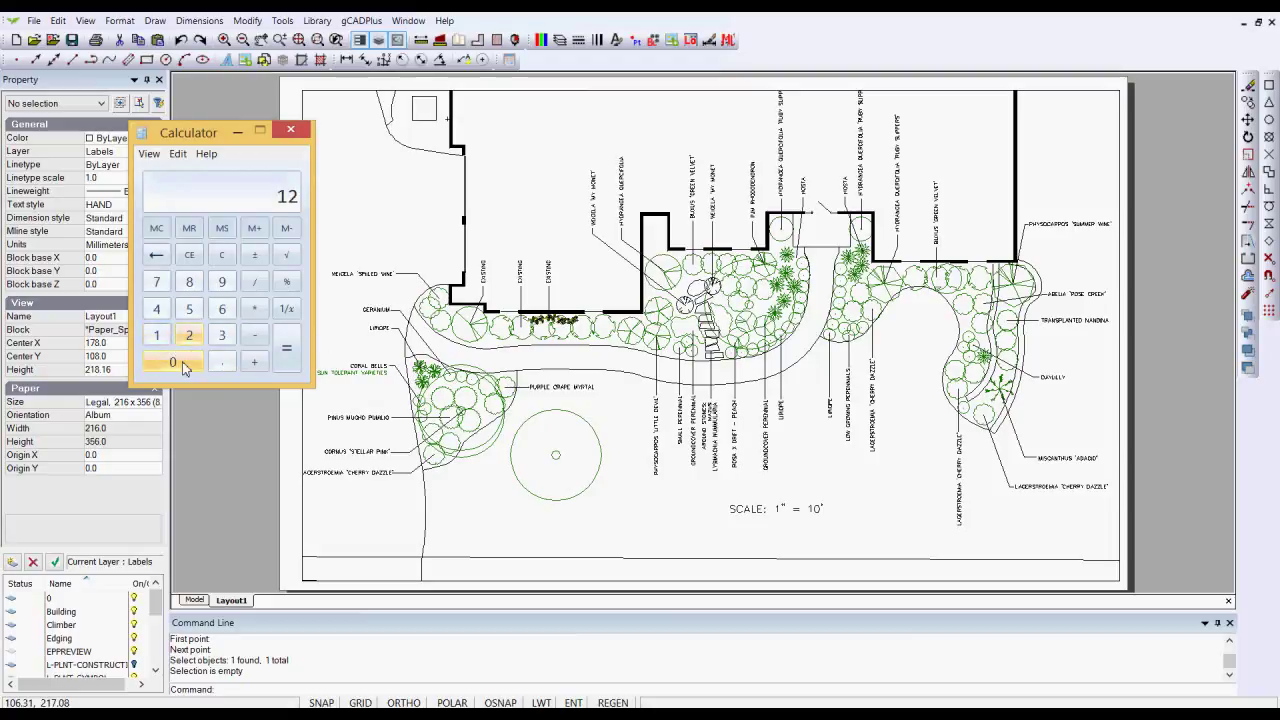
{"action": "left_click", "coordinate": [180, 361]}
{"action": "left_click", "coordinate": [255, 284]}
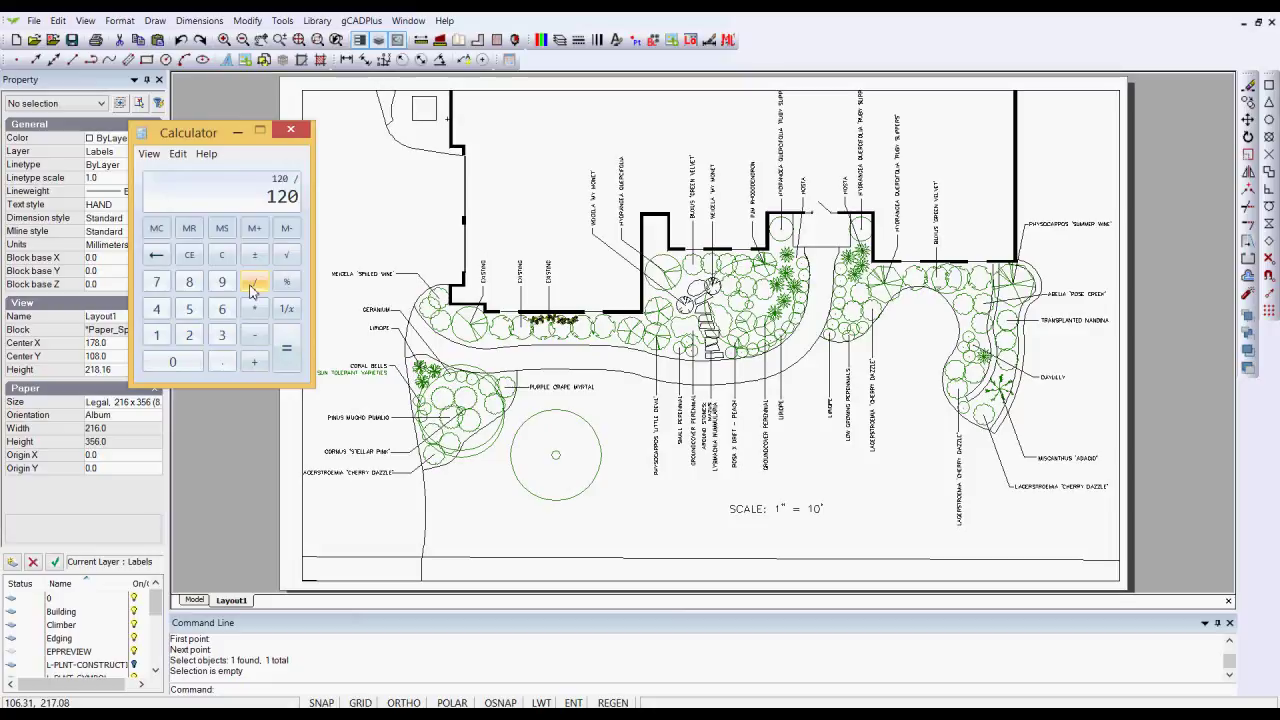
{"action": "left_click", "coordinate": [189, 336]}
{"action": "left_click", "coordinate": [187, 312]}
{"action": "left_click", "coordinate": [222, 362]}
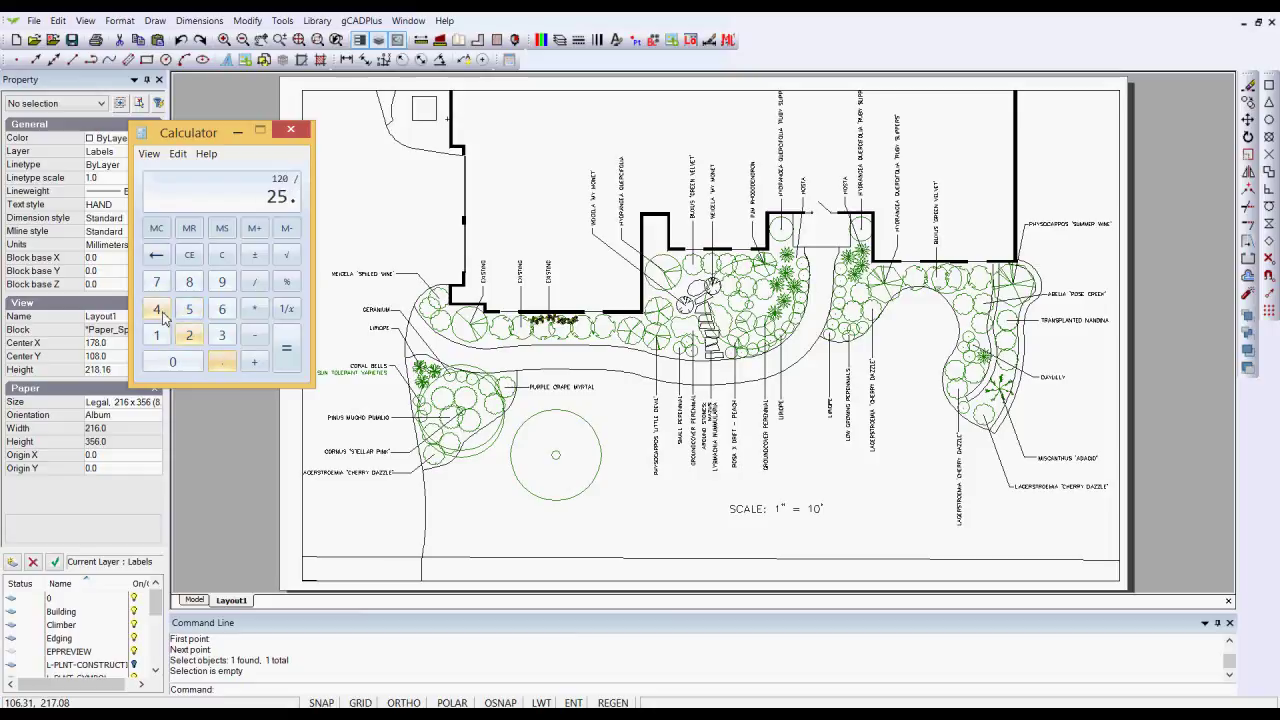
{"action": "left_click", "coordinate": [156, 309]}
{"action": "left_click", "coordinate": [287, 362]}
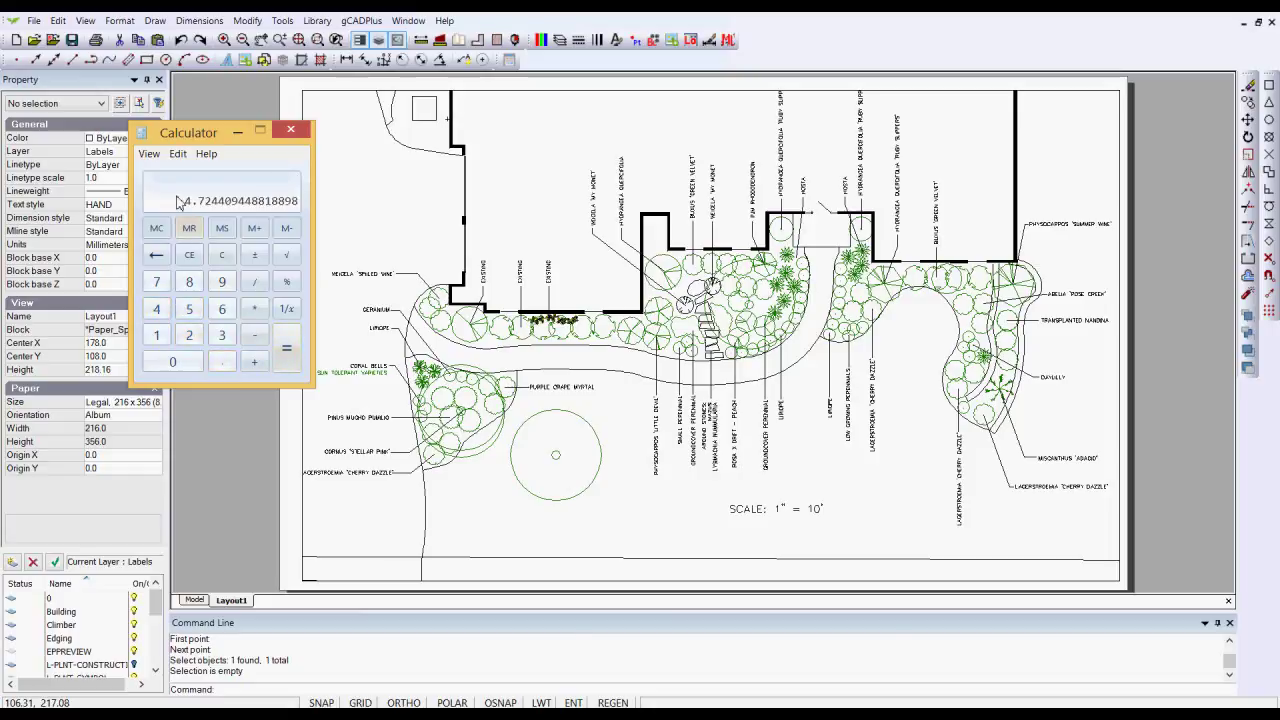
{"action": "left_click", "coordinate": [236, 134]}
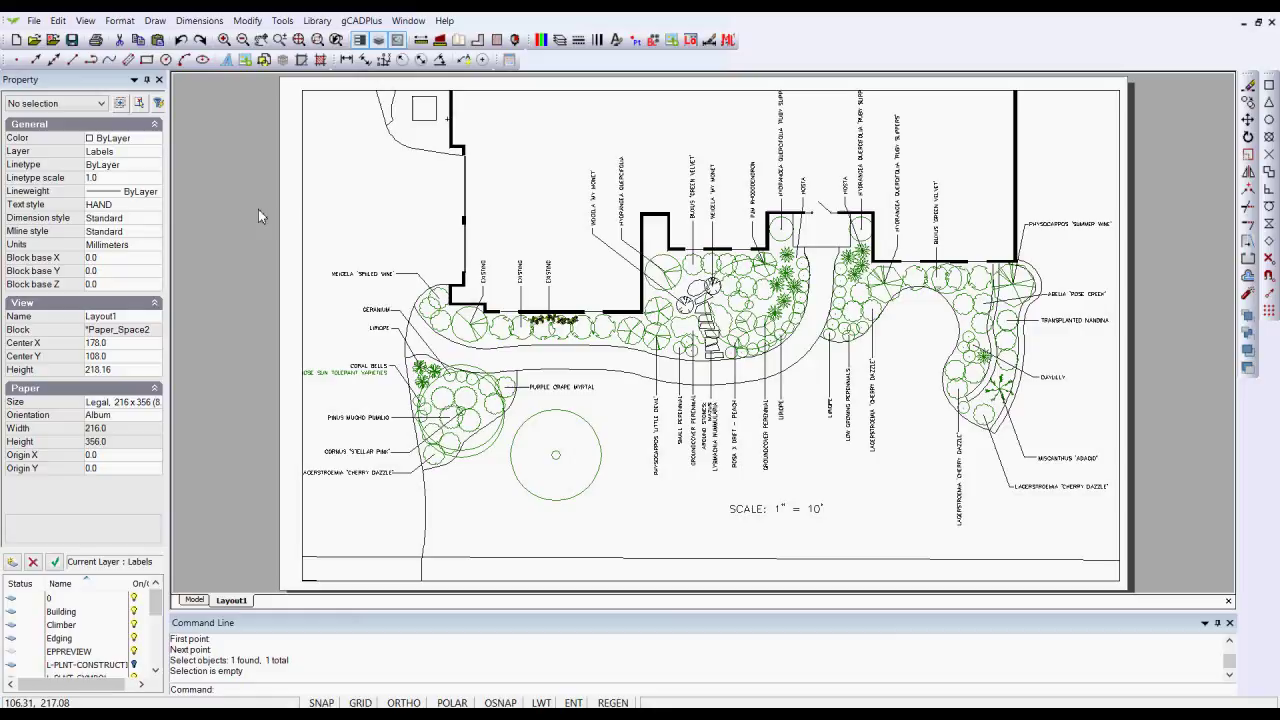
Step: Open the Modify menu and close it without choosing a command
{"action": "left_click", "coordinate": [248, 21]}
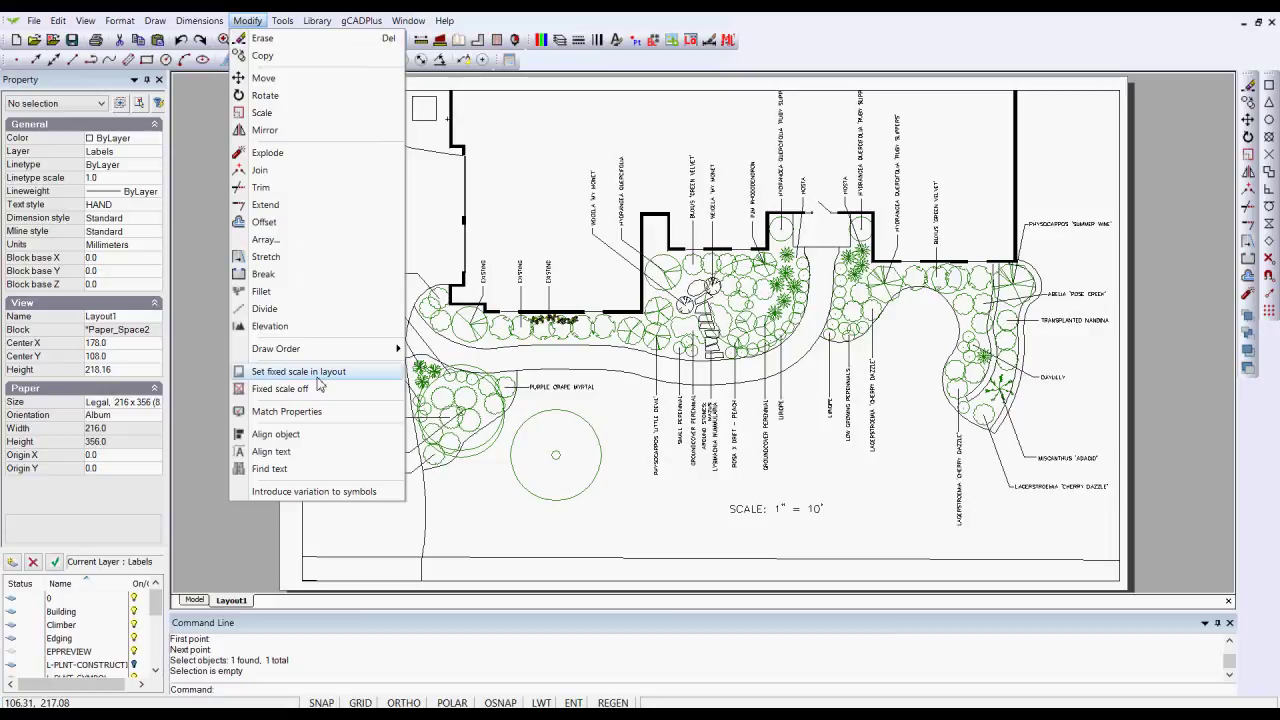
{"action": "left_click", "coordinate": [1174, 298]}
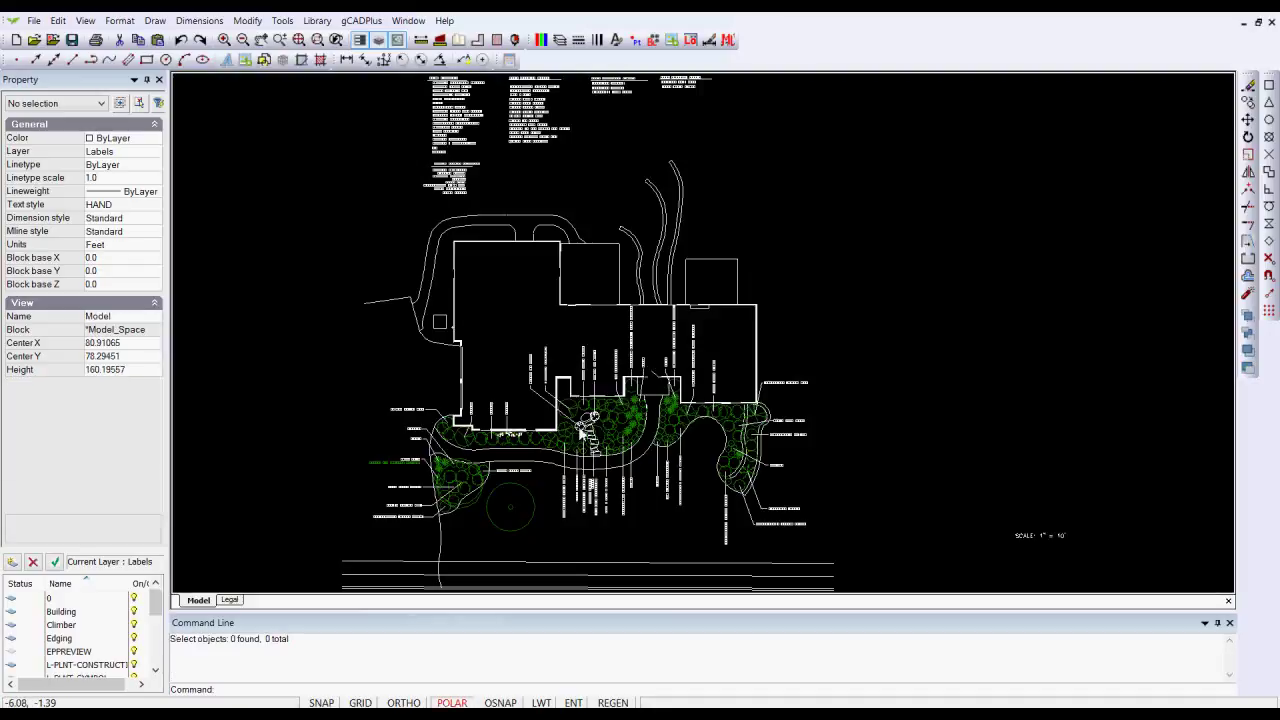
Step: Inspect the diagonal door line in the feet-unit plan, then switch to the Legal layout sheet
{"action": "scroll", "coordinate": [655, 400], "scroll_direction": "up", "scroll_amount": 10}
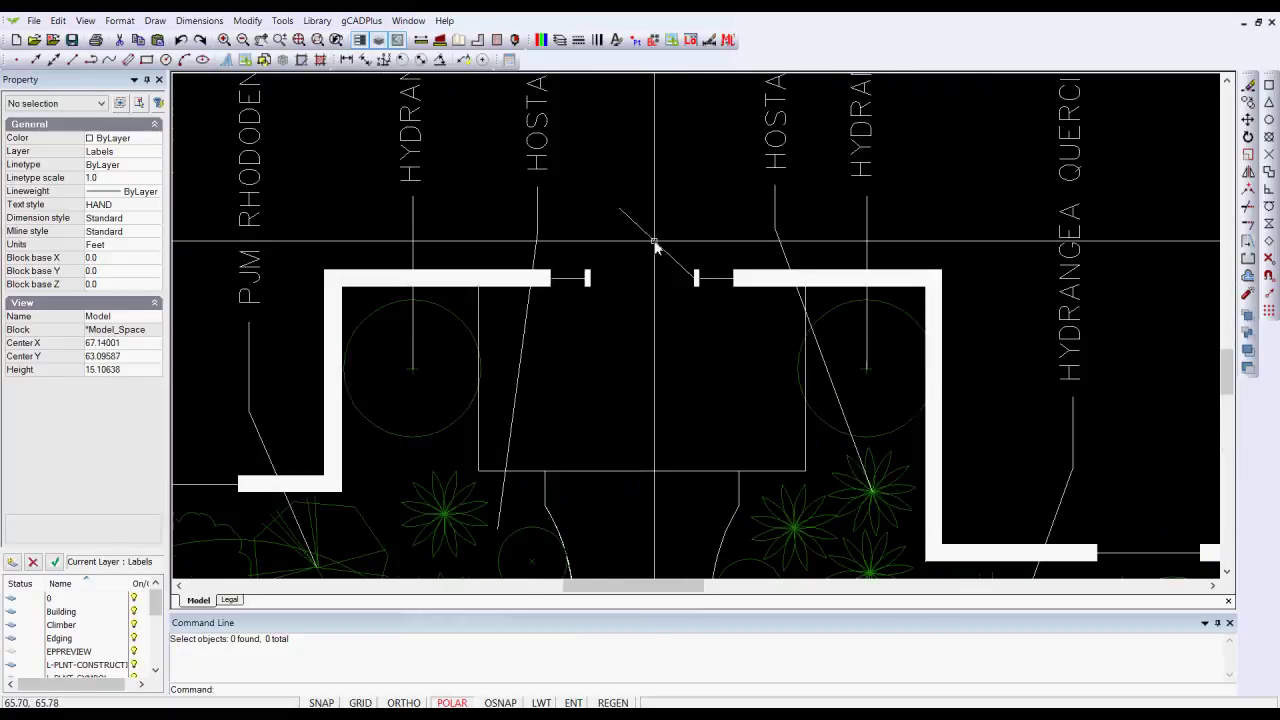
{"action": "left_click", "coordinate": [656, 246]}
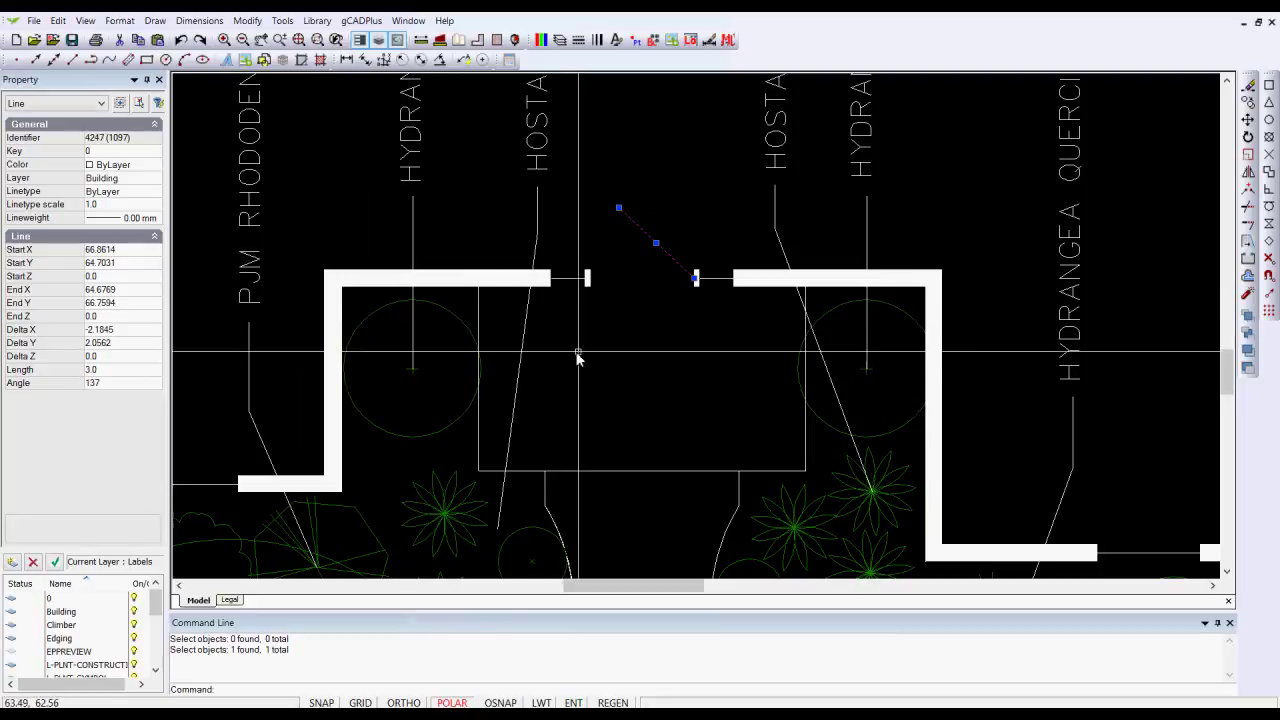
{"action": "key", "text": "Escape"}
{"action": "scroll", "coordinate": [639, 343], "scroll_direction": "down", "scroll_amount": 6}
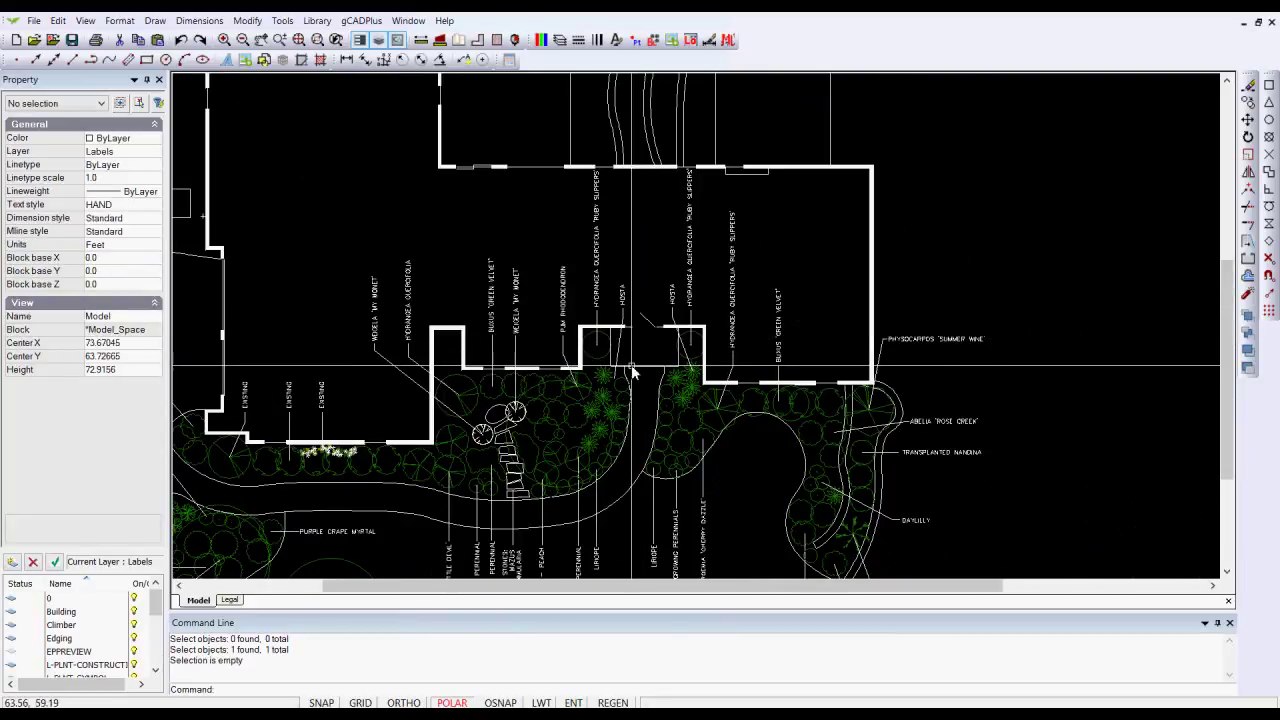
{"action": "scroll", "coordinate": [632, 370], "scroll_direction": "down", "scroll_amount": 1}
{"action": "scroll", "coordinate": [632, 370], "scroll_direction": "down", "scroll_amount": 1}
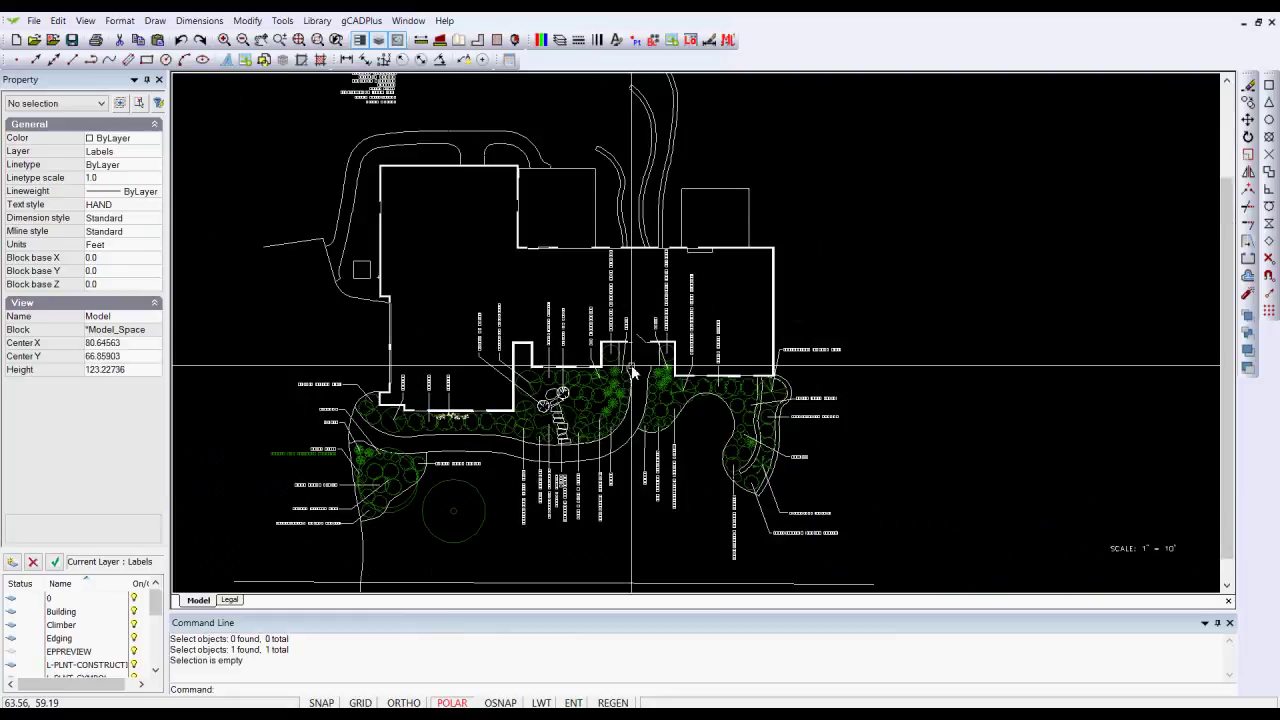
{"action": "left_click", "coordinate": [230, 600]}
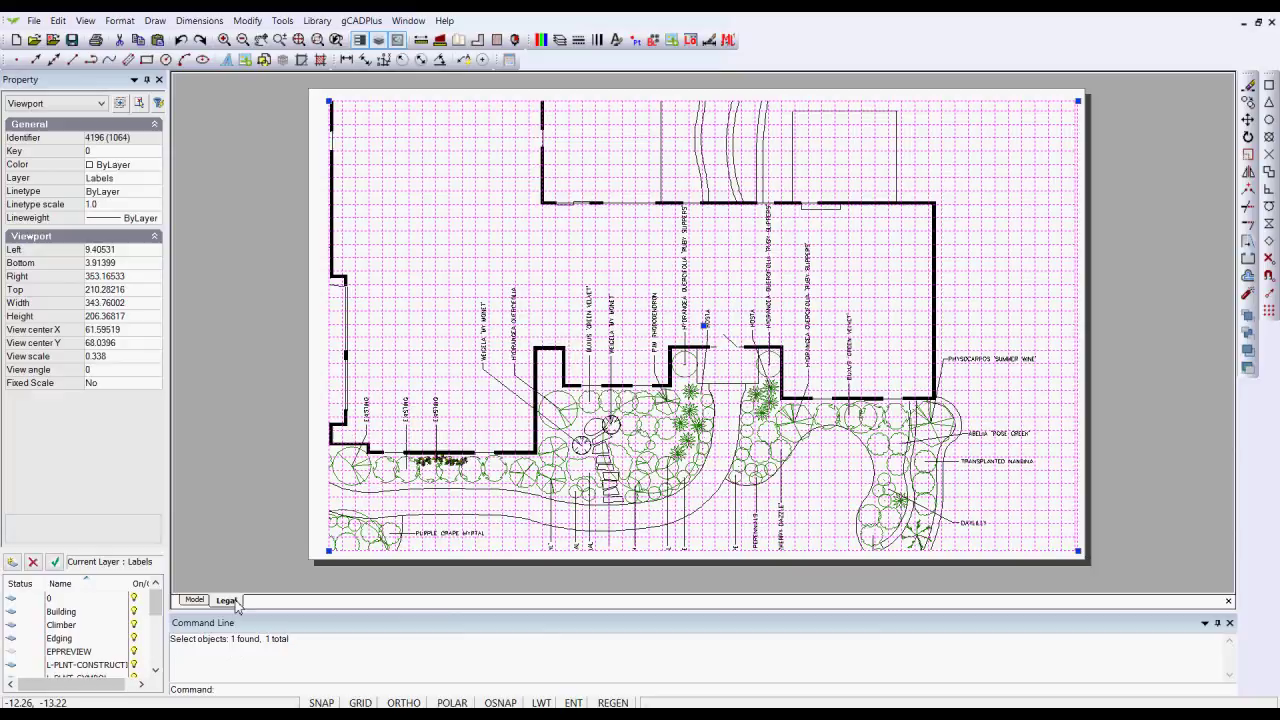
Step: Clear the viewport selection on the Legal sheet and bring up the Modify menu
{"action": "right_click", "coordinate": [232, 511]}
{"action": "left_click", "coordinate": [258, 516]}
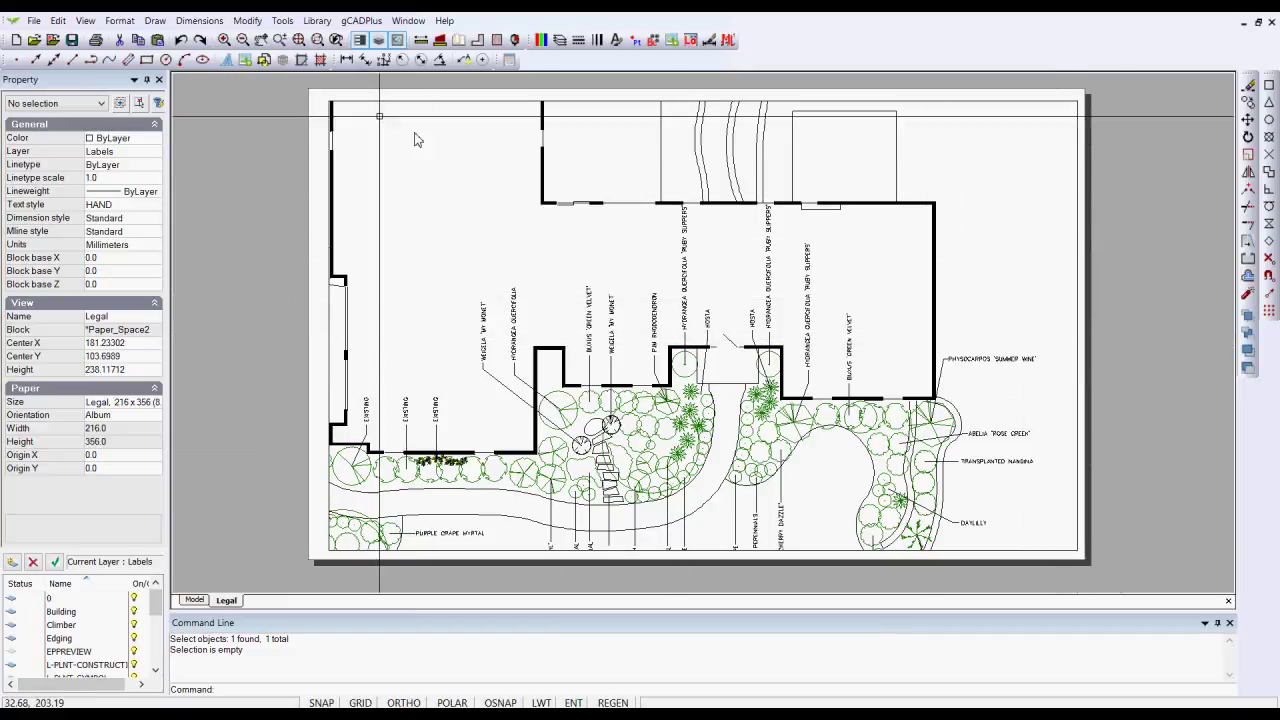
{"action": "left_click", "coordinate": [247, 20]}
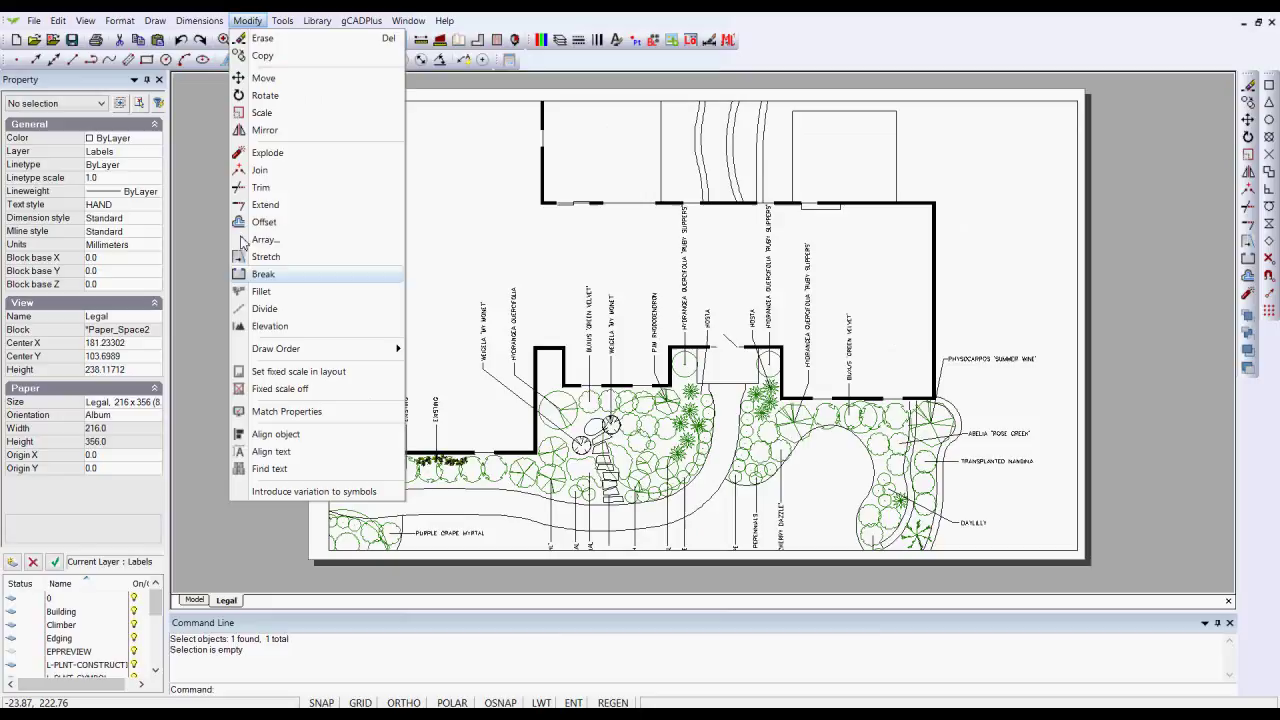
Step: Pick the Legal sheet's viewport for a fixed scale in Imperial mode, entering 1/128
{"action": "left_click", "coordinate": [298, 372]}
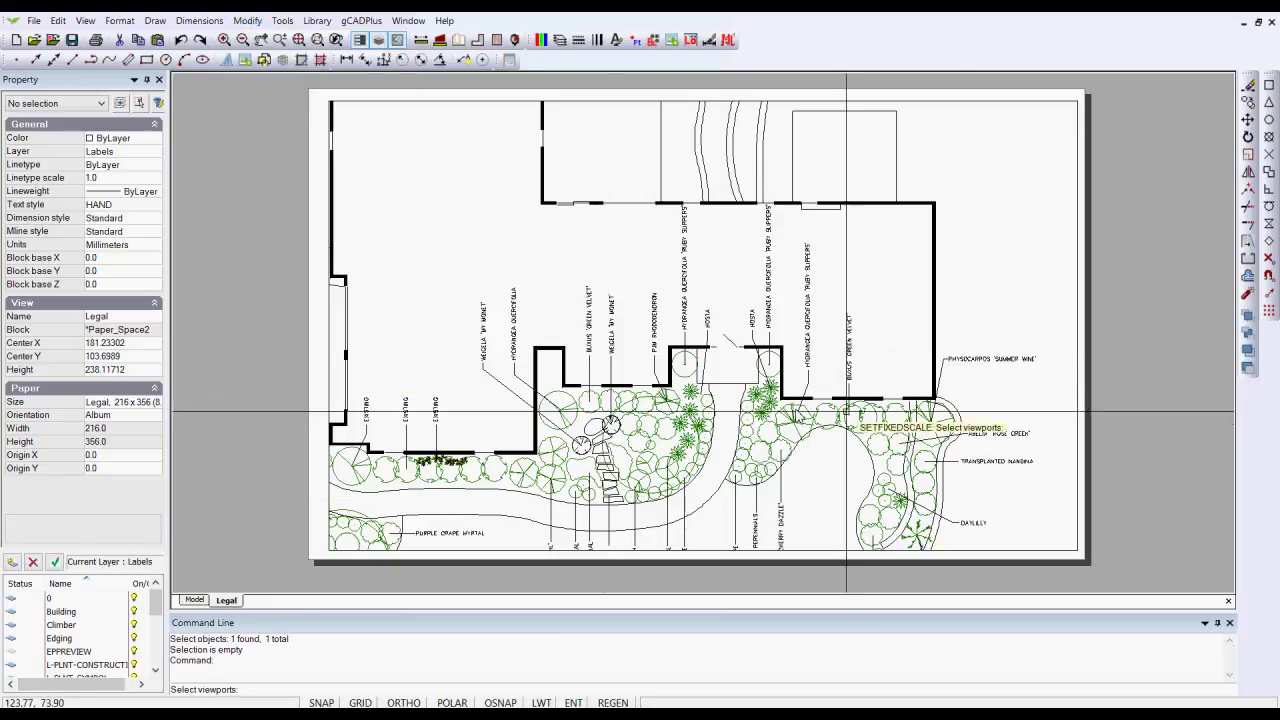
{"action": "left_click", "coordinate": [1077, 435]}
{"action": "key", "text": "Return"}
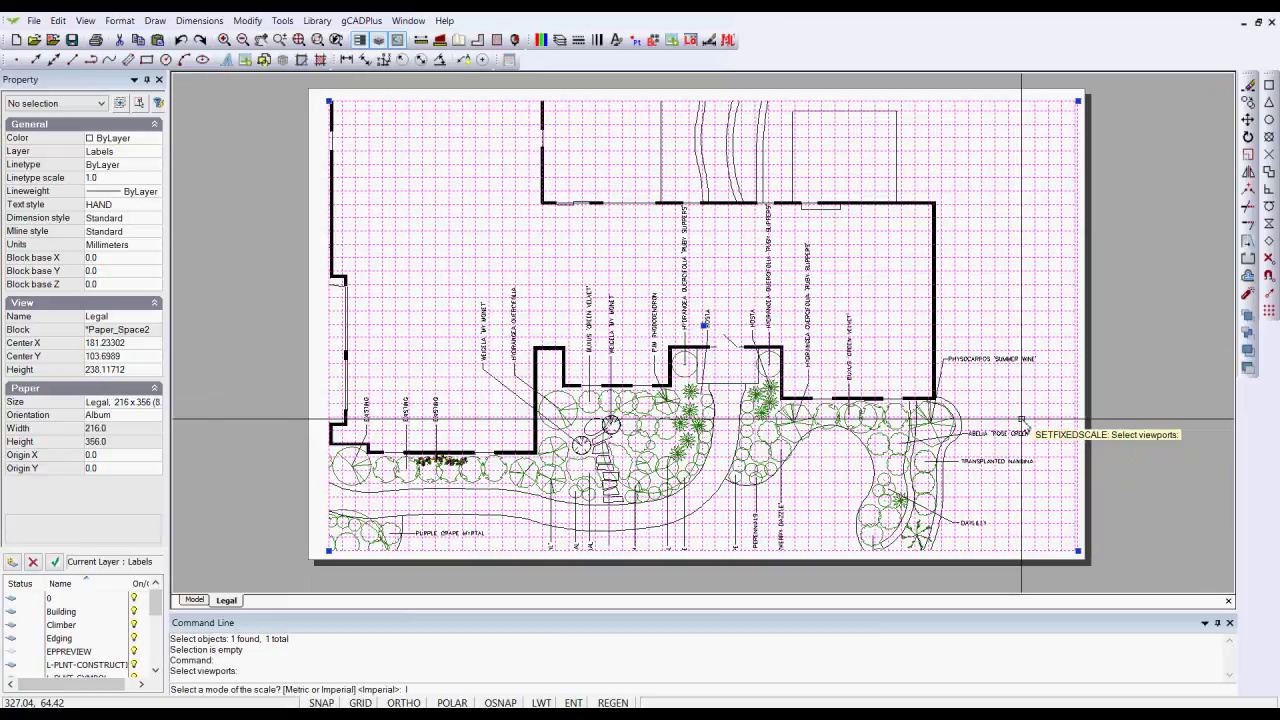
{"action": "key", "text": "Return"}
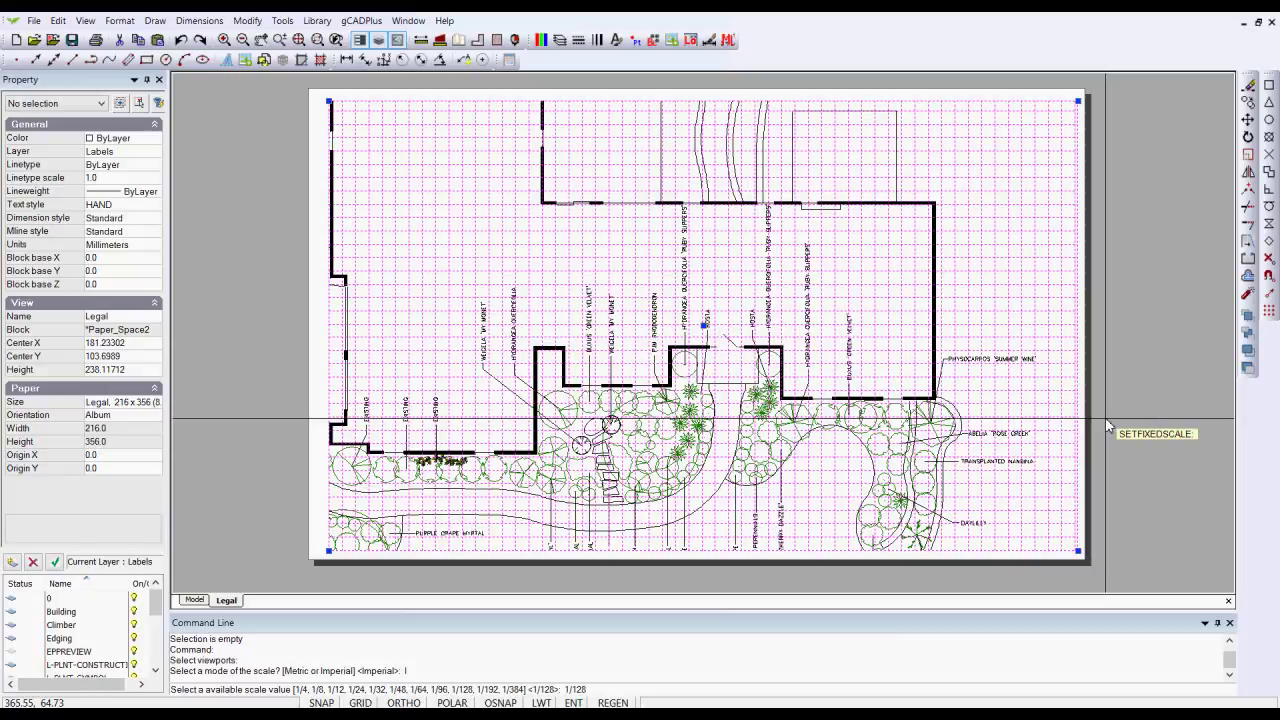
Step: Lock the Legal viewport at 1/128 Imperial (view scale 0.42) and deselect it
{"action": "key", "text": "Return"}
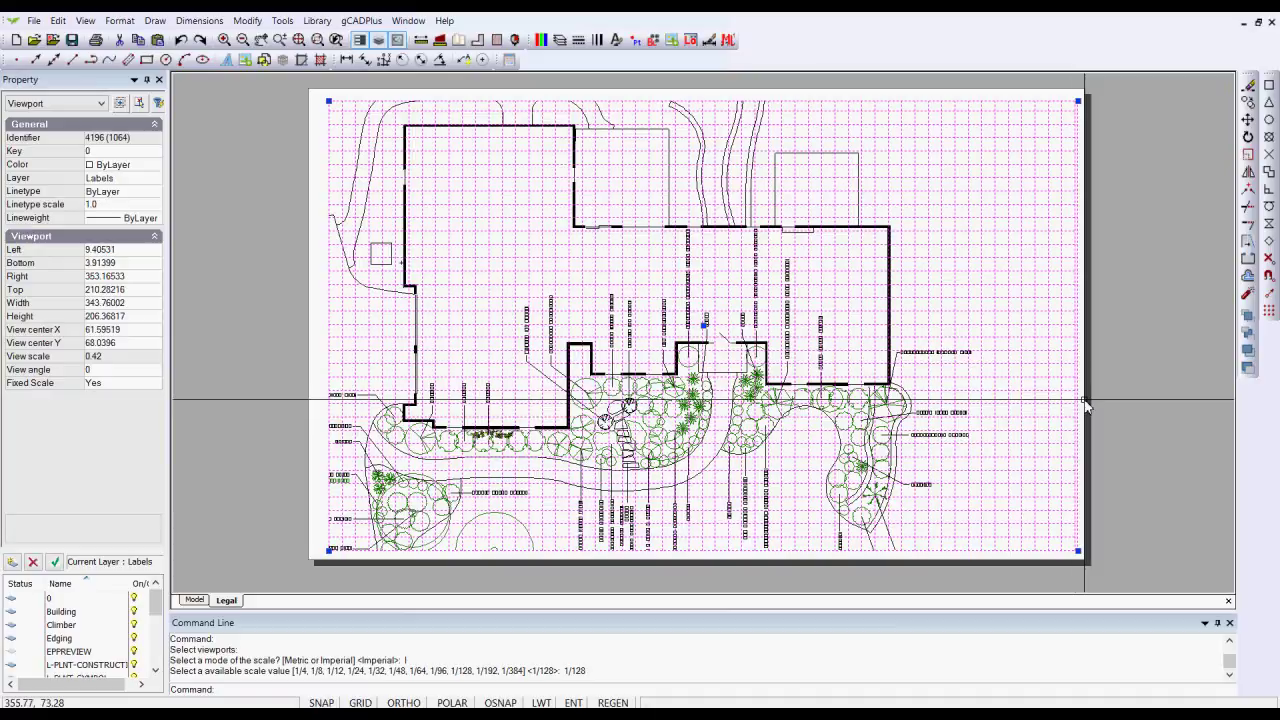
{"action": "key", "text": "Escape"}
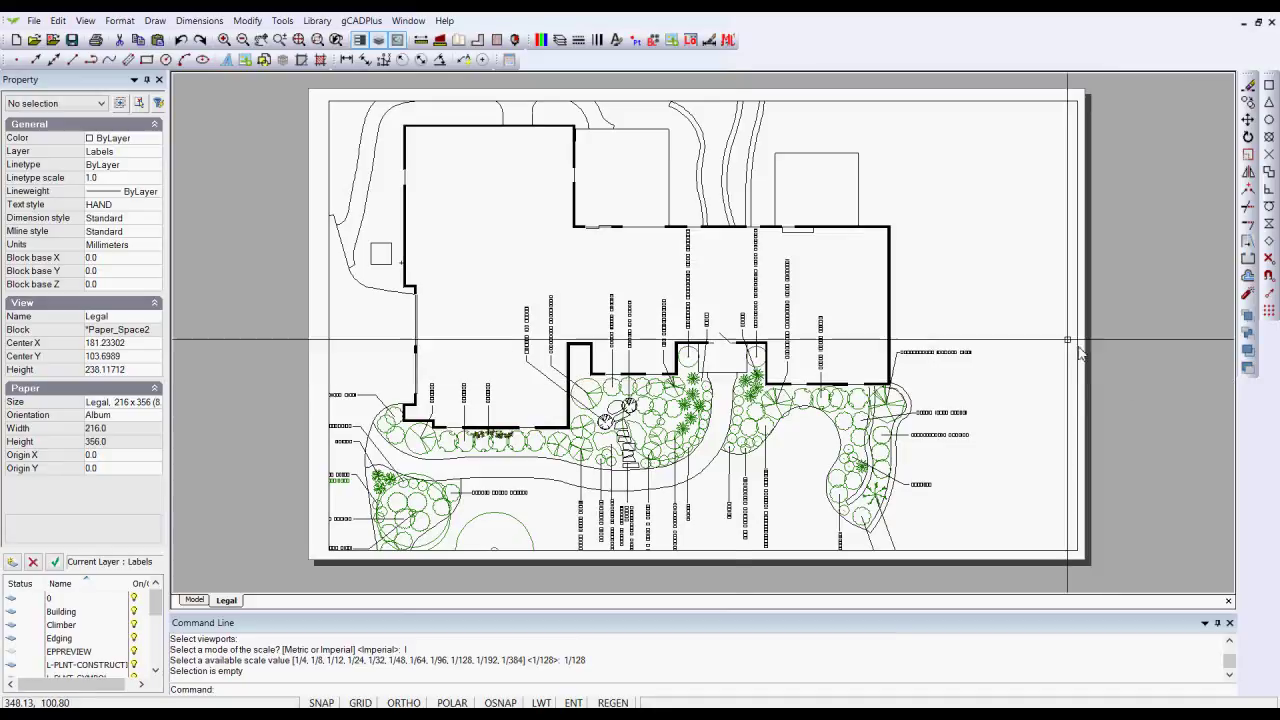
Step: Browse the Plants library, then return to model space showing the feet-unit site plan
{"action": "left_click", "coordinate": [317, 21]}
{"action": "mouse_move", "coordinate": [340, 38]}
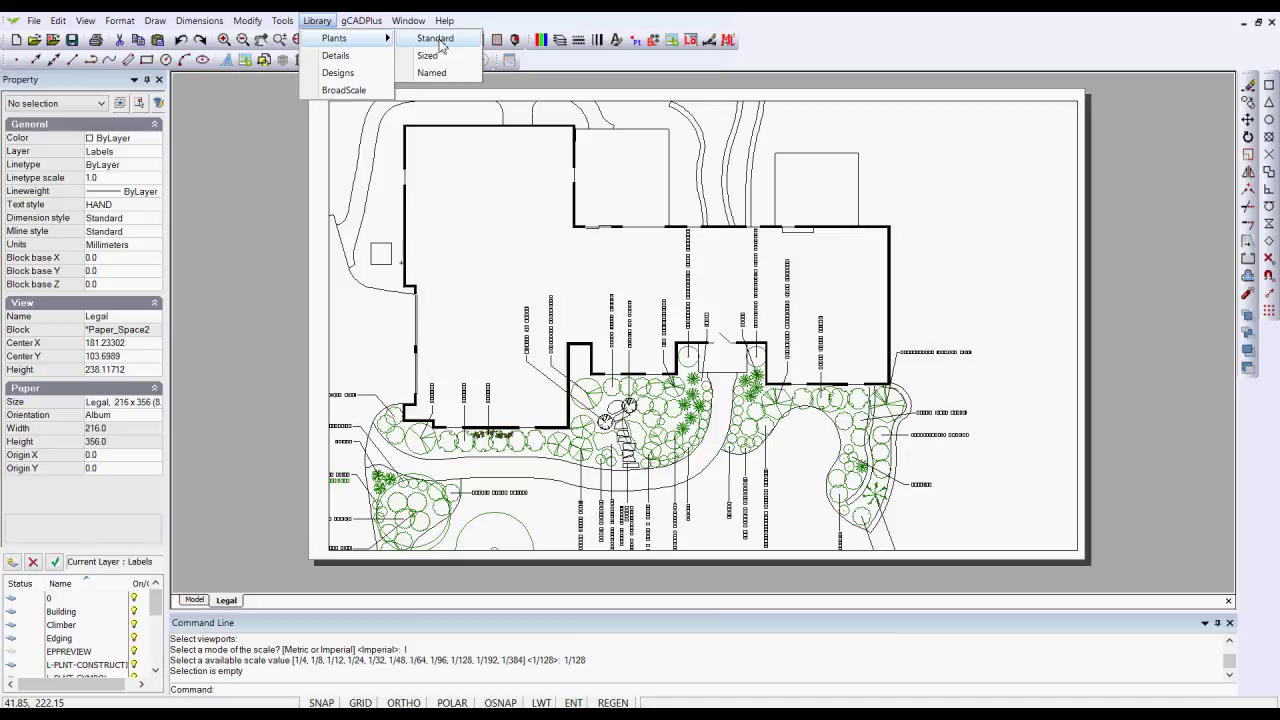
{"action": "left_click", "coordinate": [195, 601]}
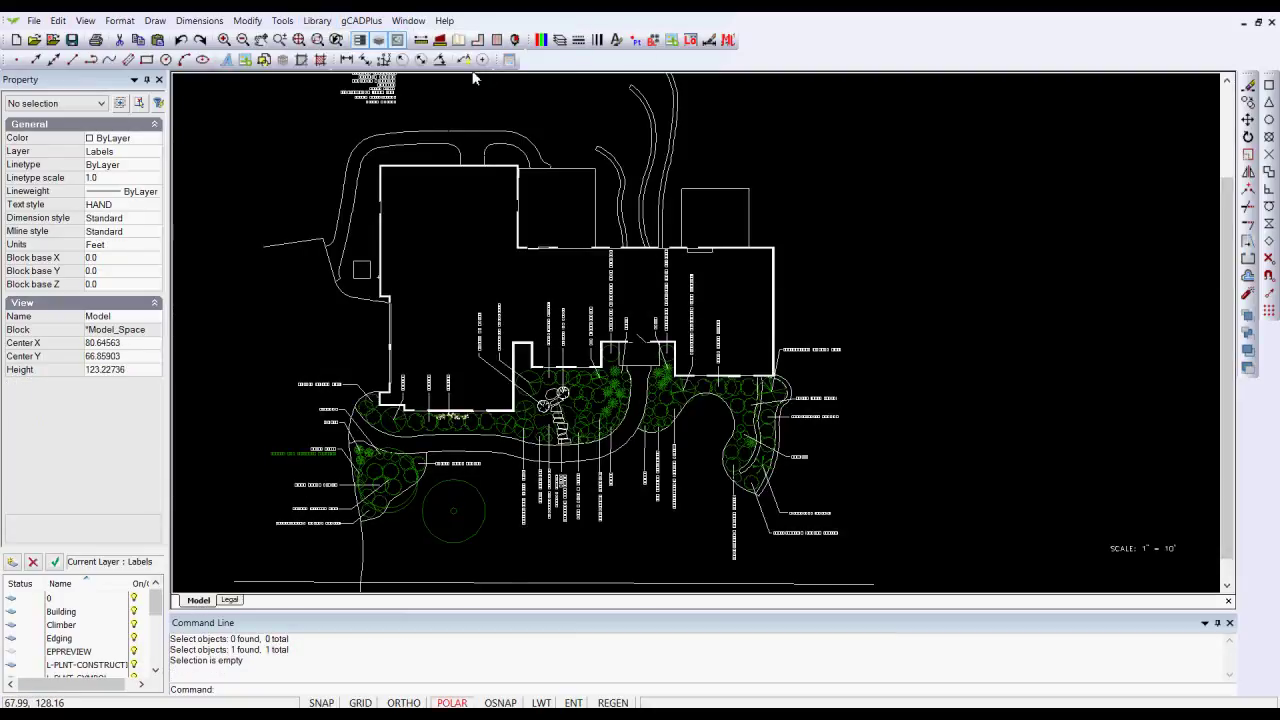